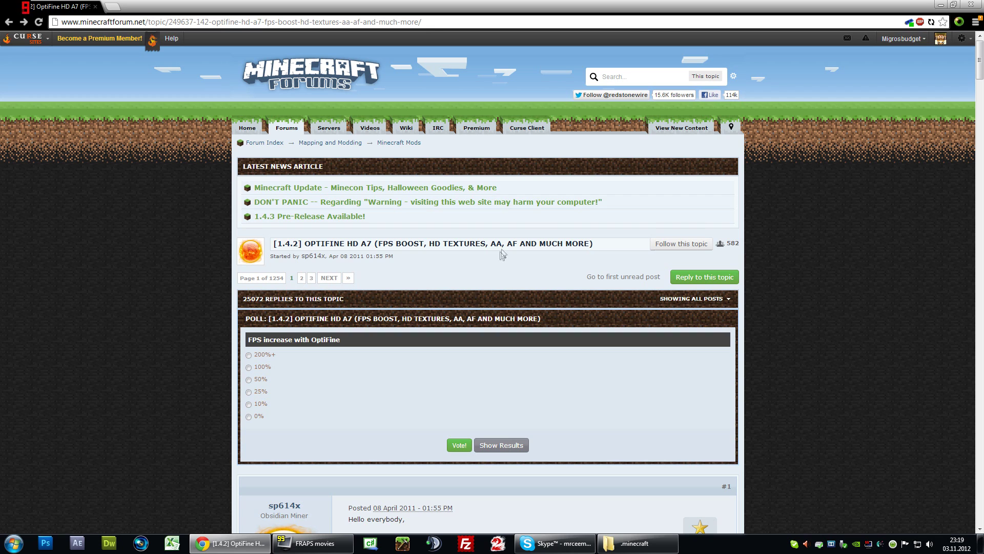
- Switch from the OptiFine HD A7 forum topic to the .minecraft folder window
click(636, 543)
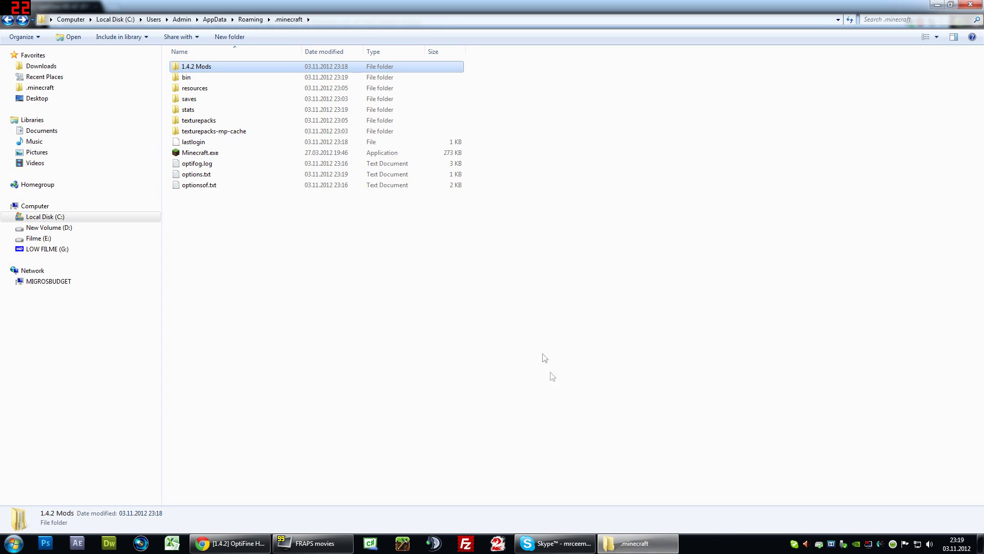
- Open the 1.4.2 Mods folder and preview the SEUS 1.4.2.zip contents in WinRAR
double_click(230, 70)
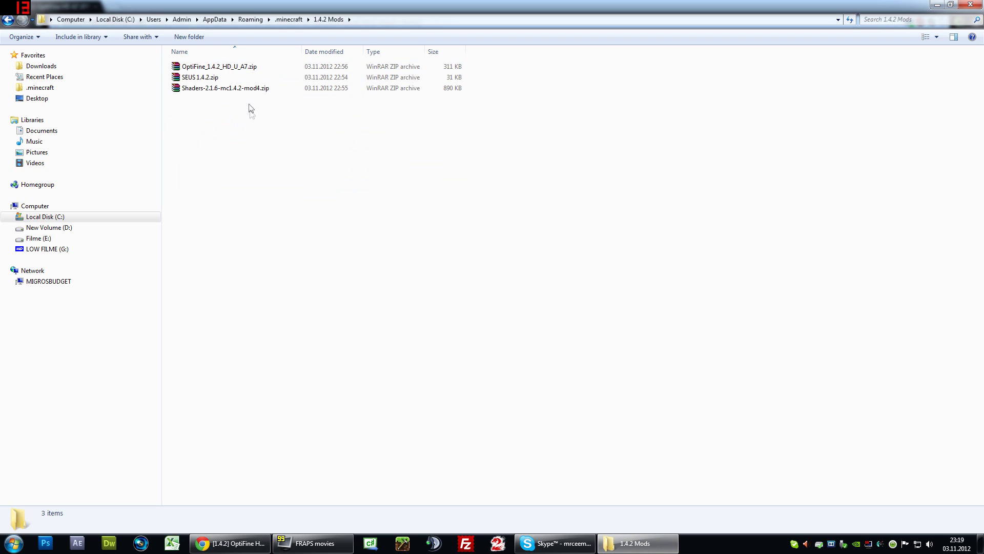
click(225, 67)
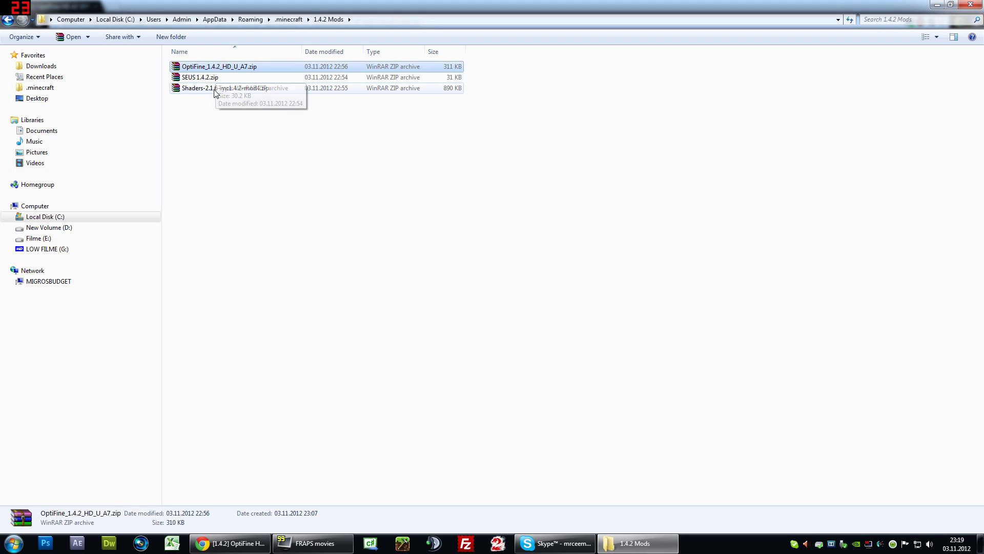
click(215, 91)
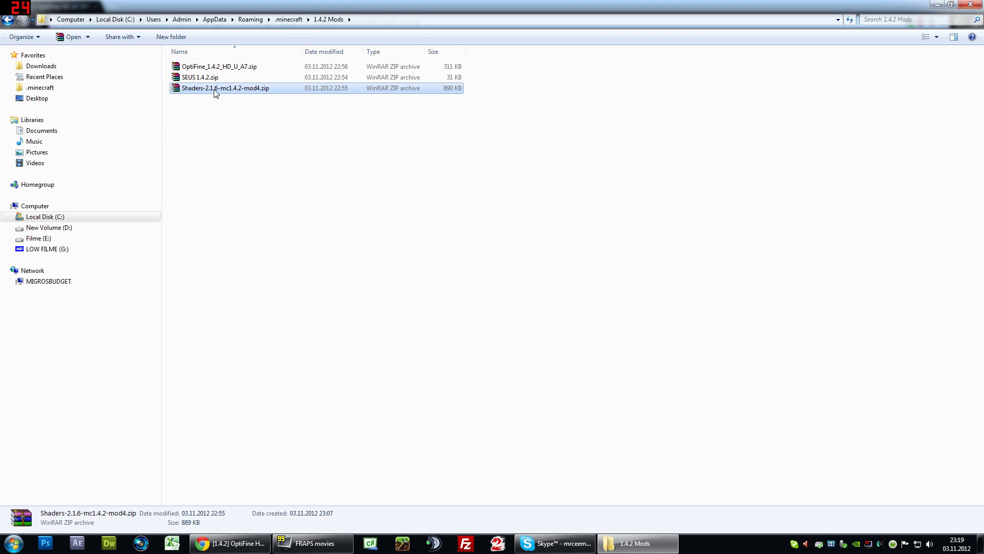
double_click(215, 77)
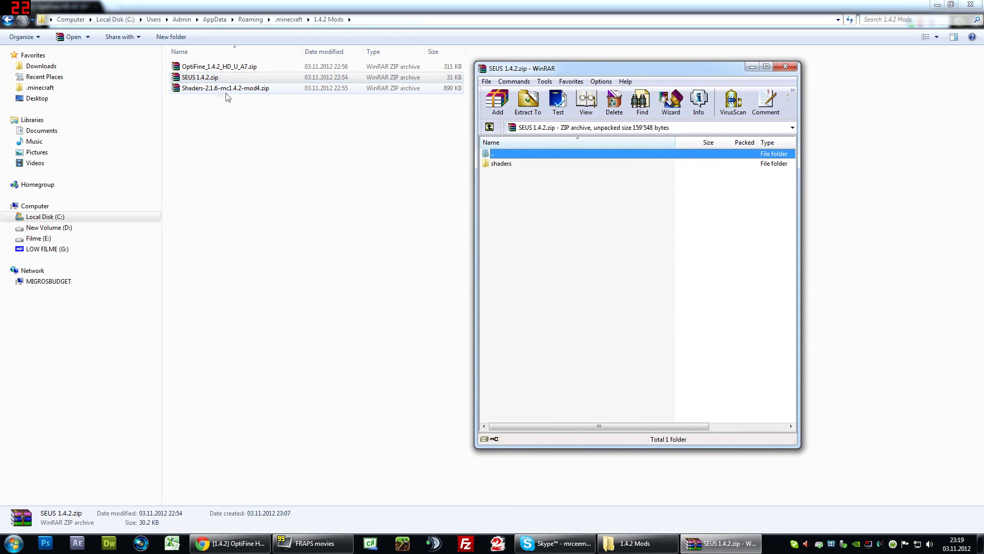
click(785, 67)
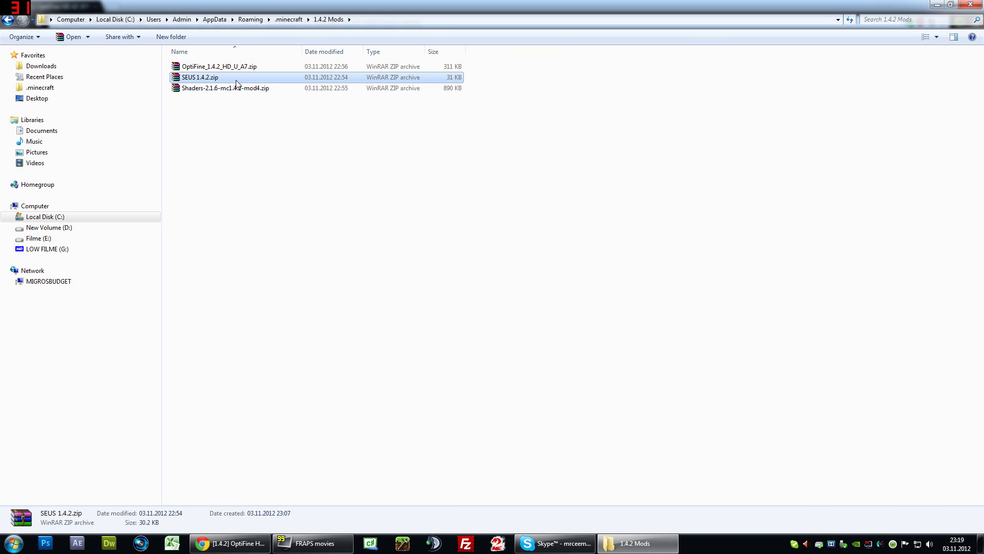
- Clear the file selection and return to the OptiFine HD A7 forum topic
click(242, 110)
click(206, 82)
click(246, 117)
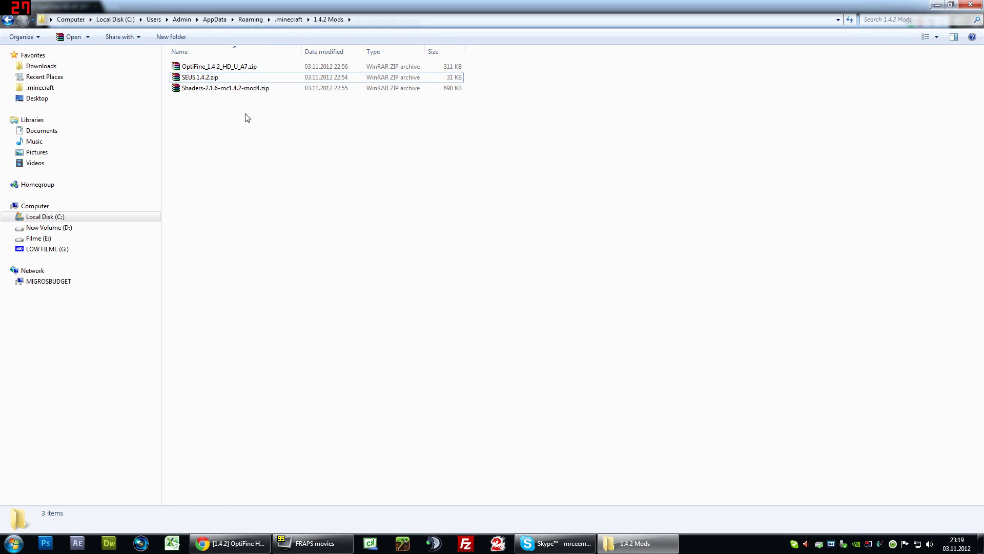
key(alt+Tab)
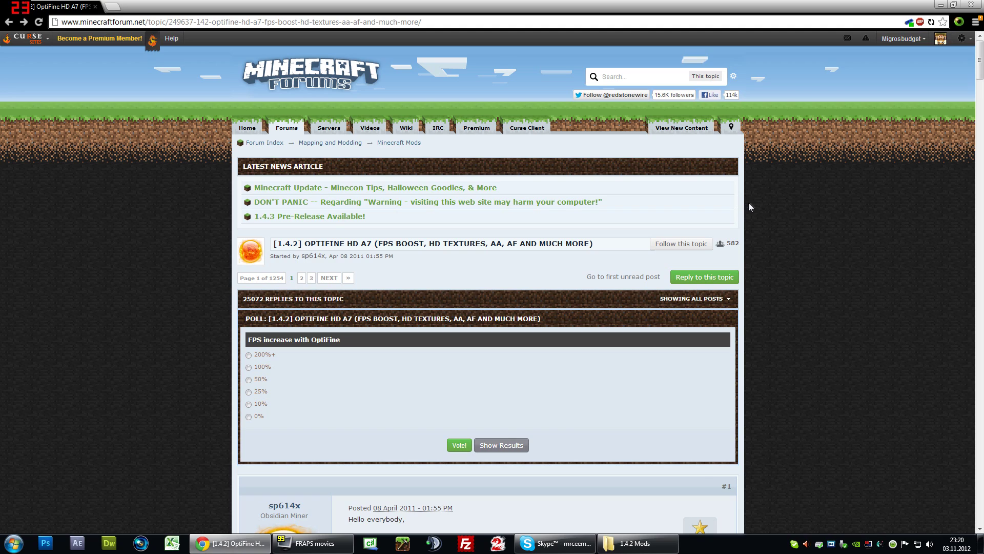
- Scroll to the OptiFine HD A7 Ultra section and open its 1.4.2_HD_U_A7 download page
scroll(750, 201, down, 6)
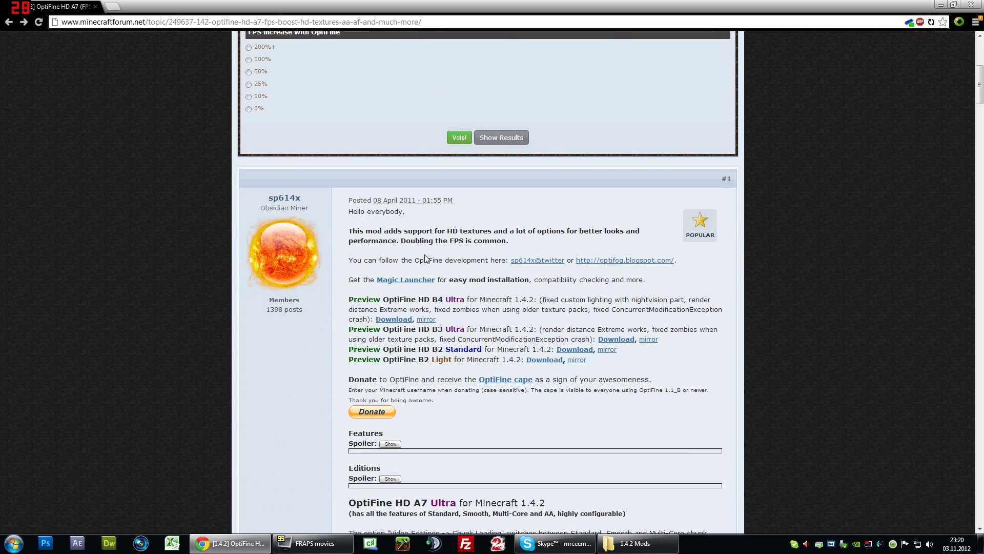
scroll(417, 249, down, 6)
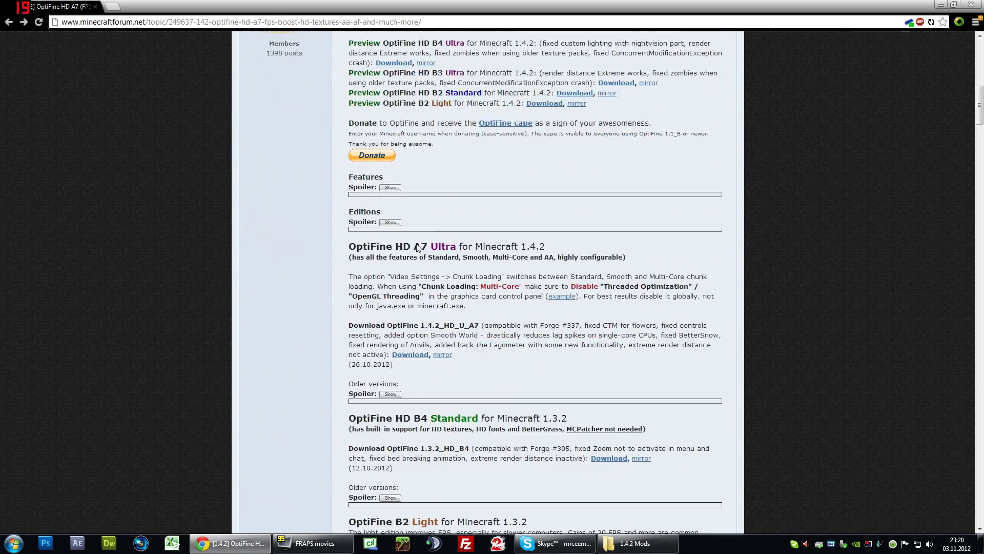
drag(363, 195, 431, 196)
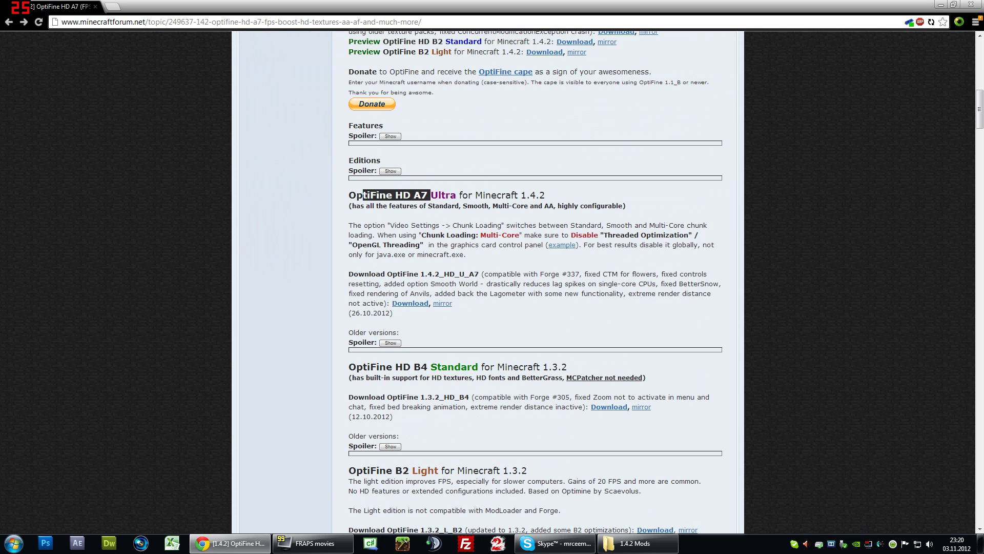
click(431, 195)
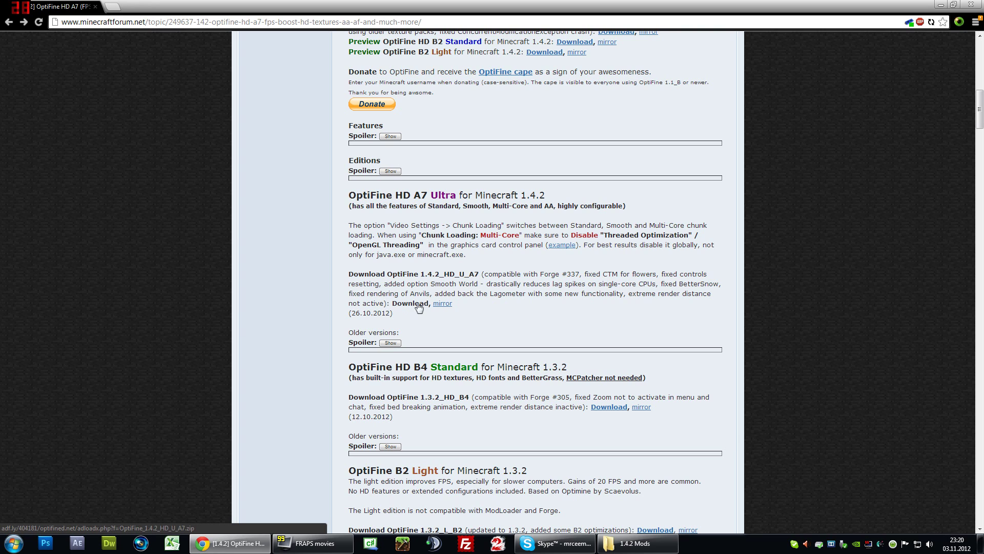
click(442, 306)
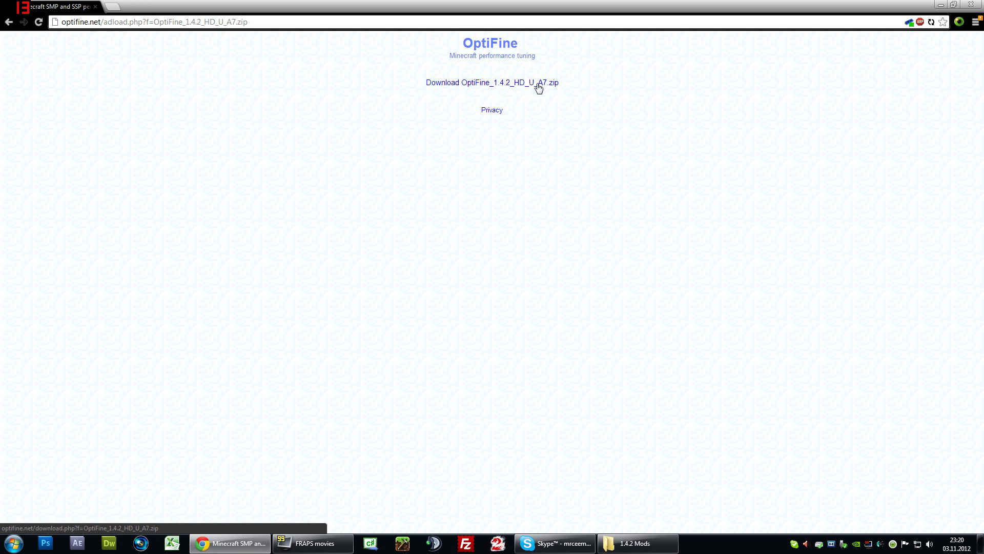
- Download OptiFine_1.4.2_HD_U_A7.zip and switch back to the 1.4.2 Mods folder
click(482, 88)
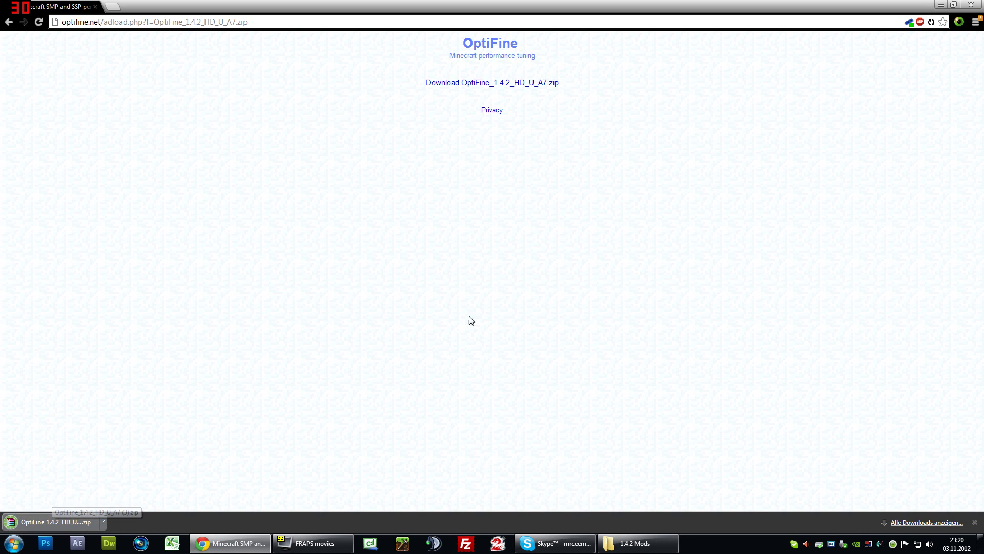
click(636, 543)
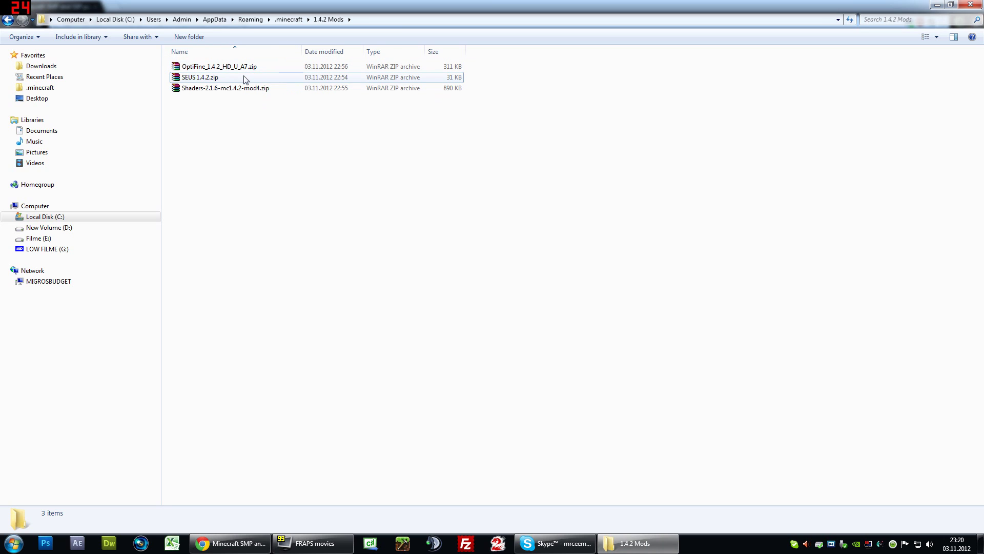
- Go up to .minecraft, enter the bin folder and open minecraft.jar as an archive
key(BackSpace)
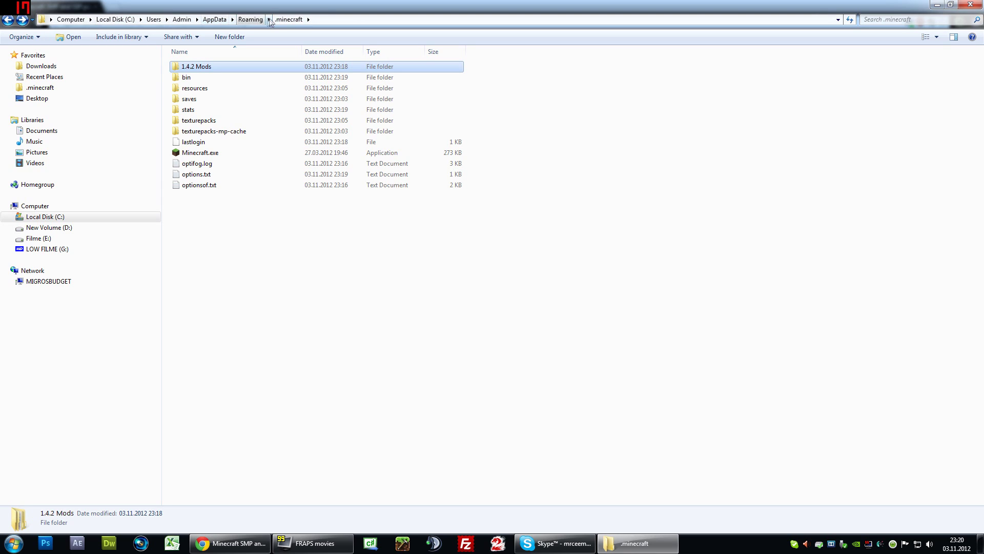
click(299, 270)
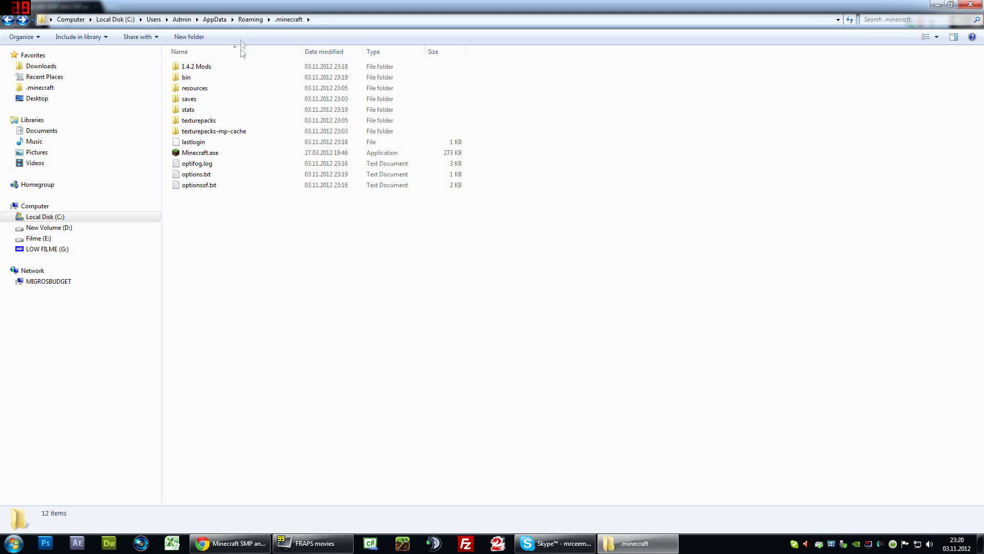
double_click(209, 80)
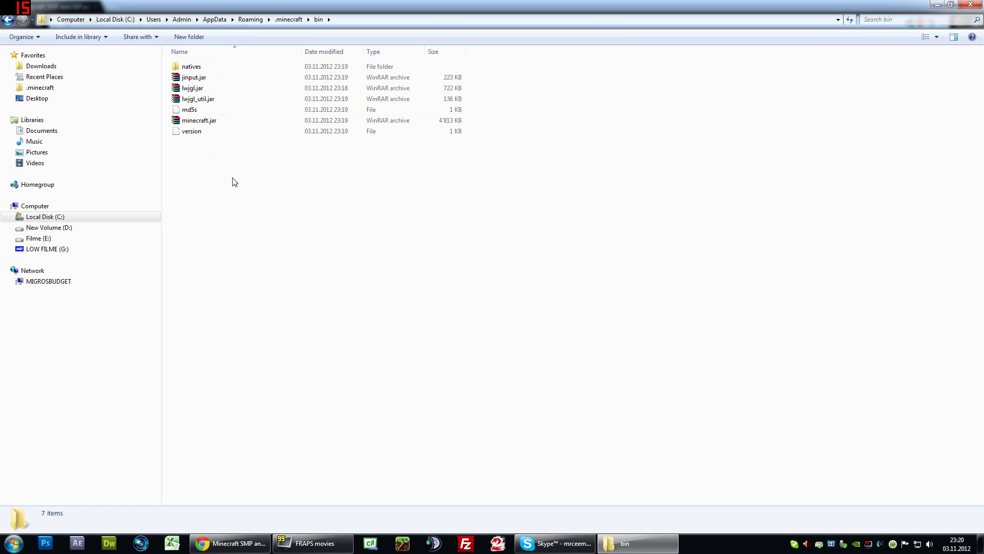
click(213, 122)
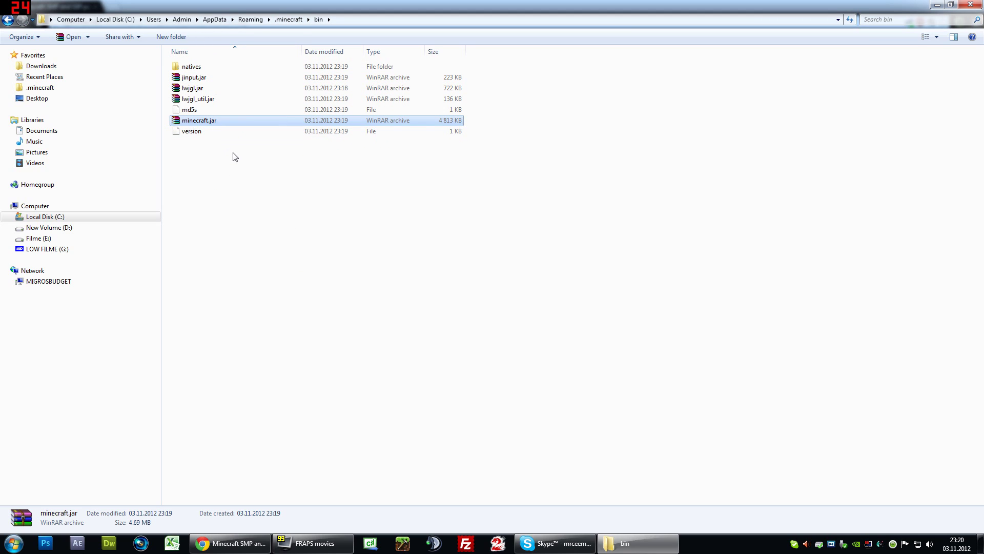
double_click(211, 121)
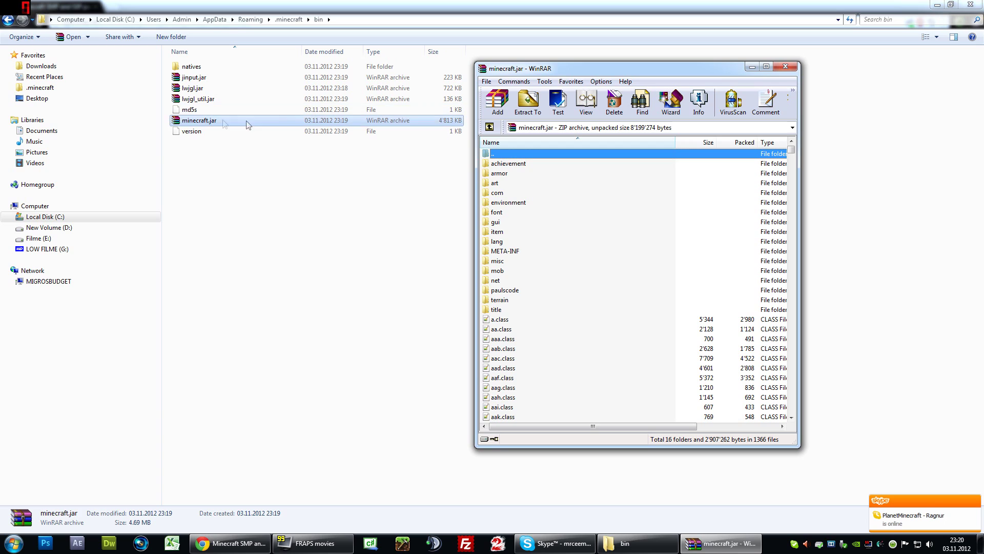
- Open minecraft.jar in WinRAR from its context menu
right_click(201, 126)
mouse_move(264, 213)
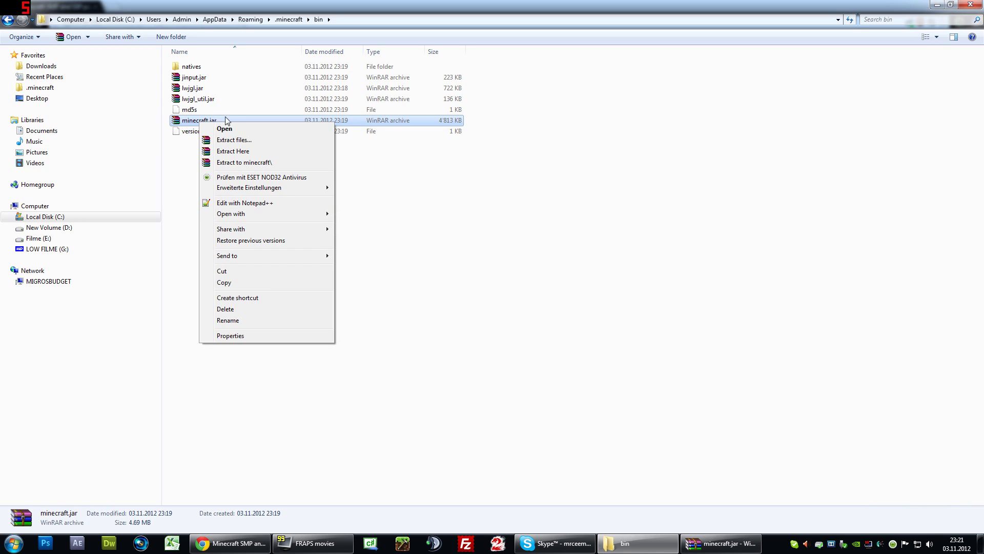
click(222, 128)
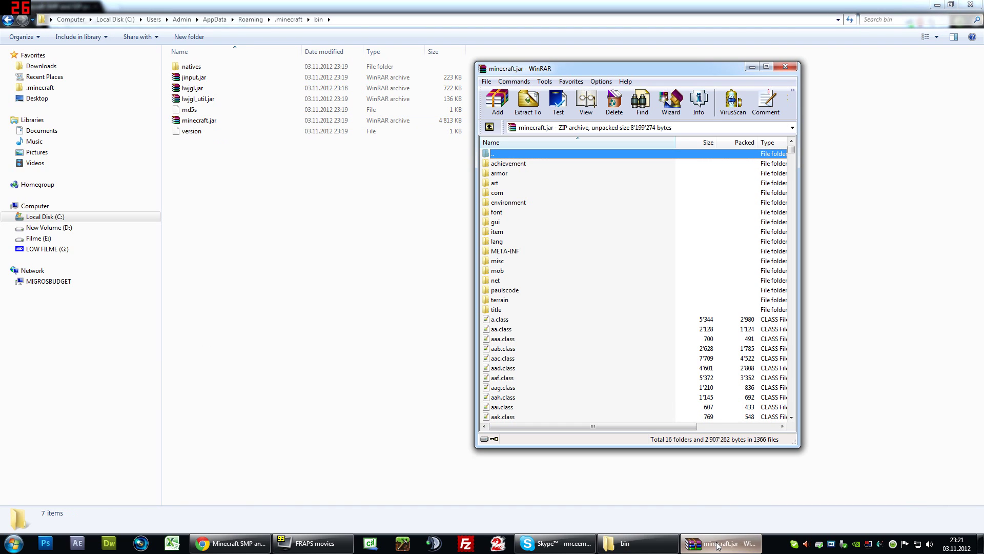
- Delete the META-INF folder from minecraft.jar and confirm the deletion
click(532, 255)
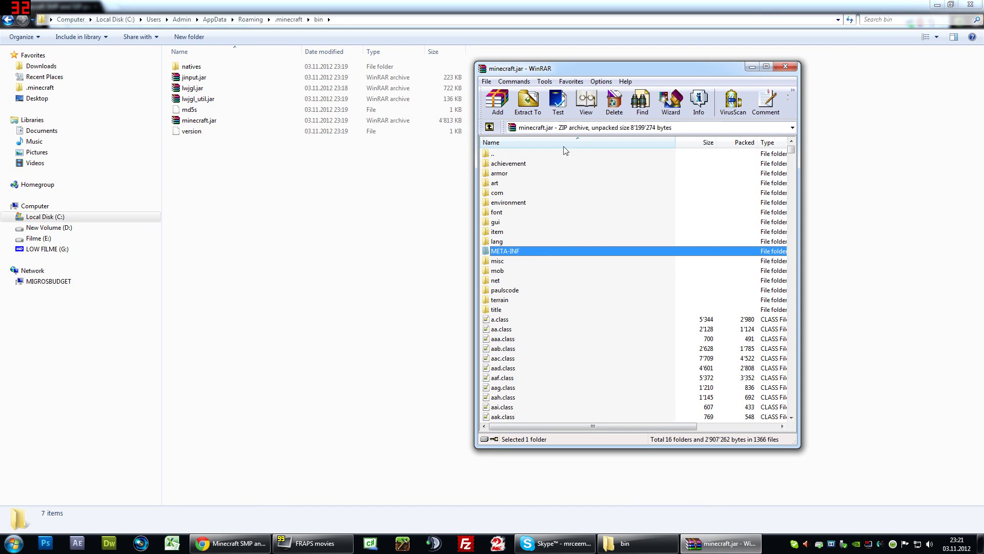
click(538, 243)
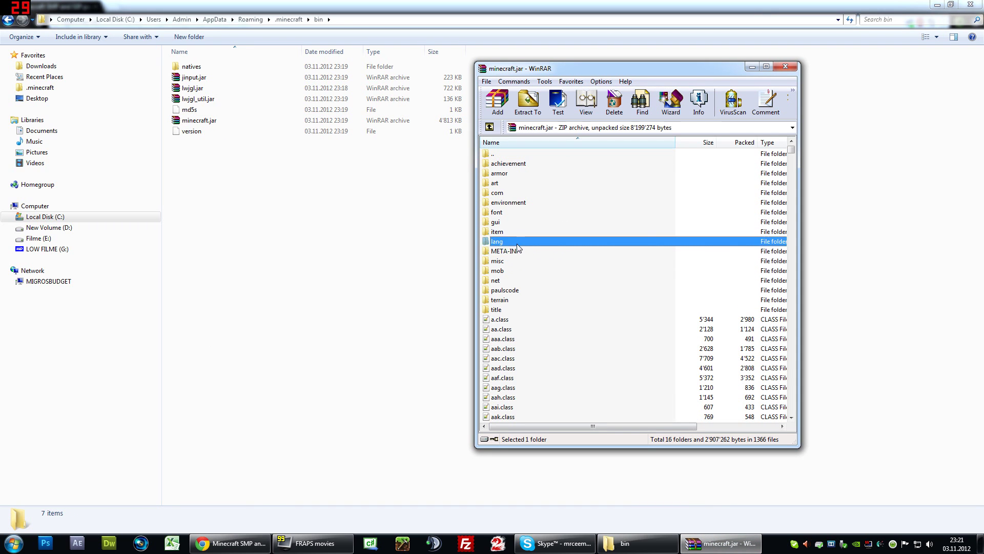
click(517, 254)
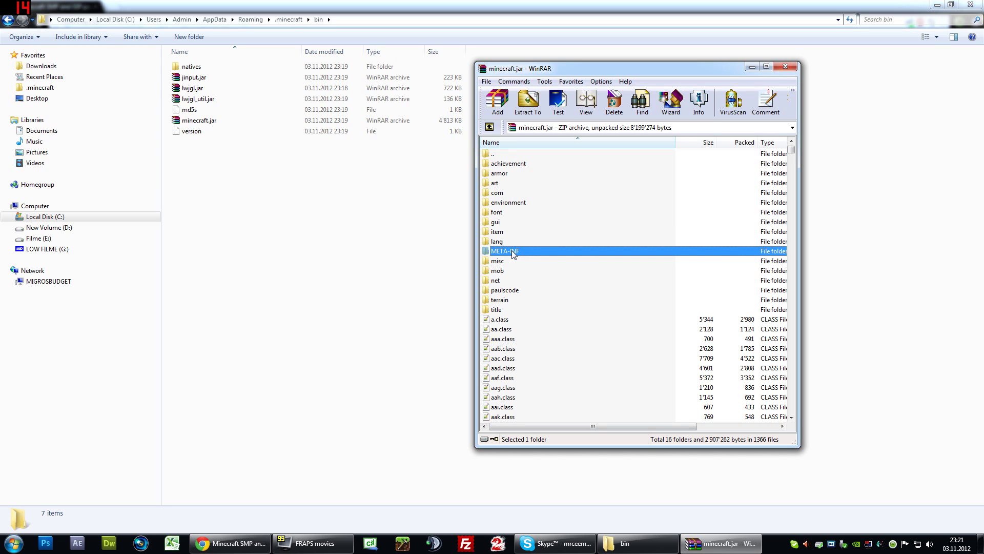
key(Delete)
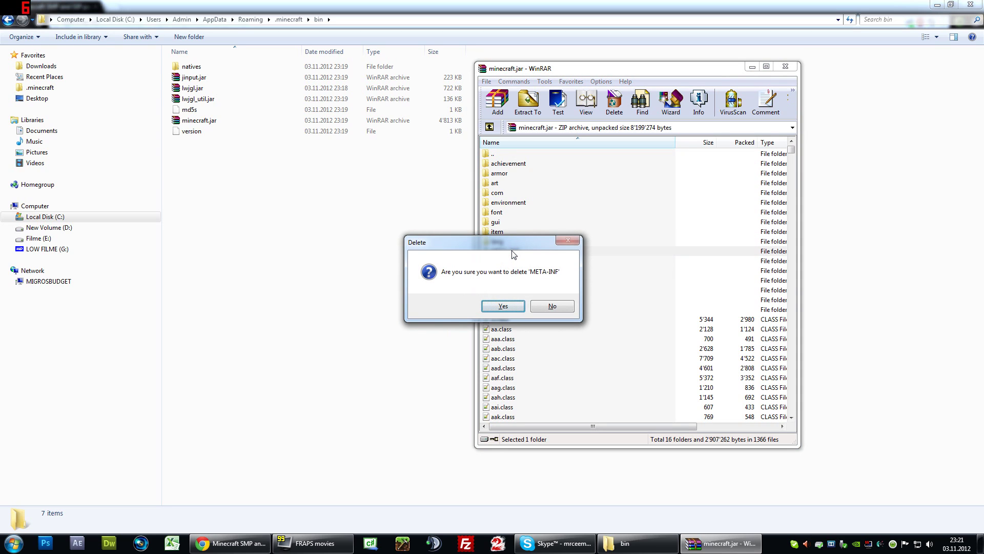
drag(512, 251, 368, 250)
click(365, 306)
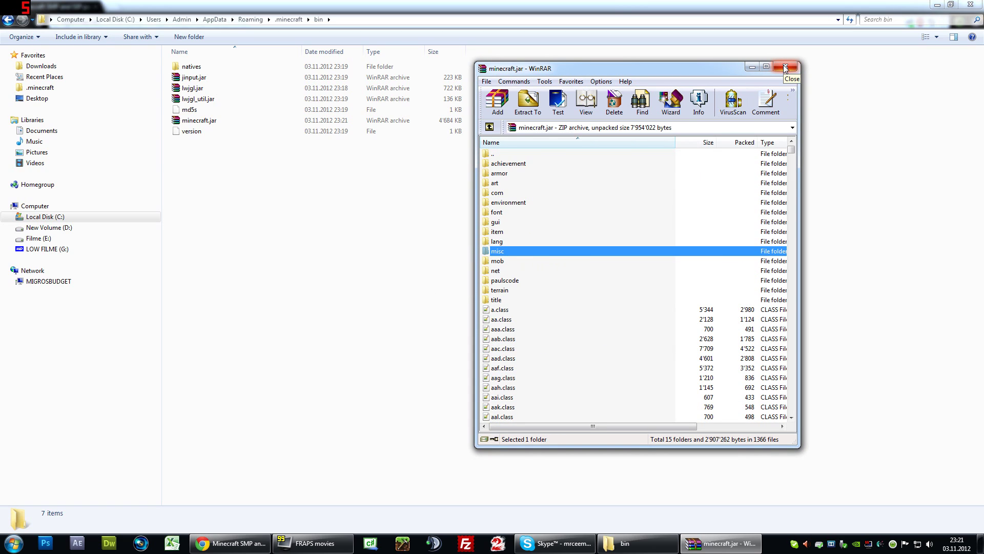
click(210, 146)
- Open OptiFine_1.4.2_HD_U_A7.zip and place its window beside the minecraft.jar archive
key(BackSpace)
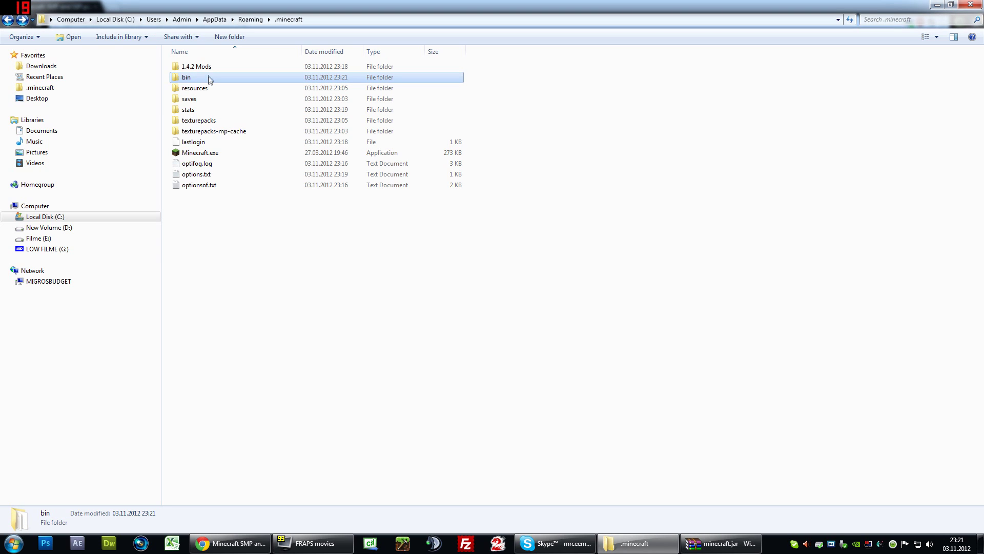
double_click(205, 67)
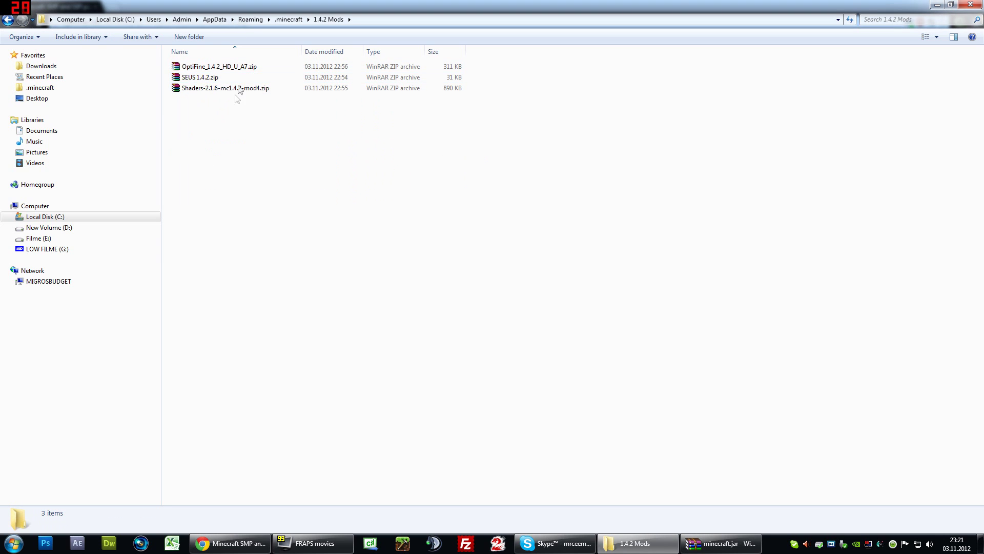
double_click(244, 72)
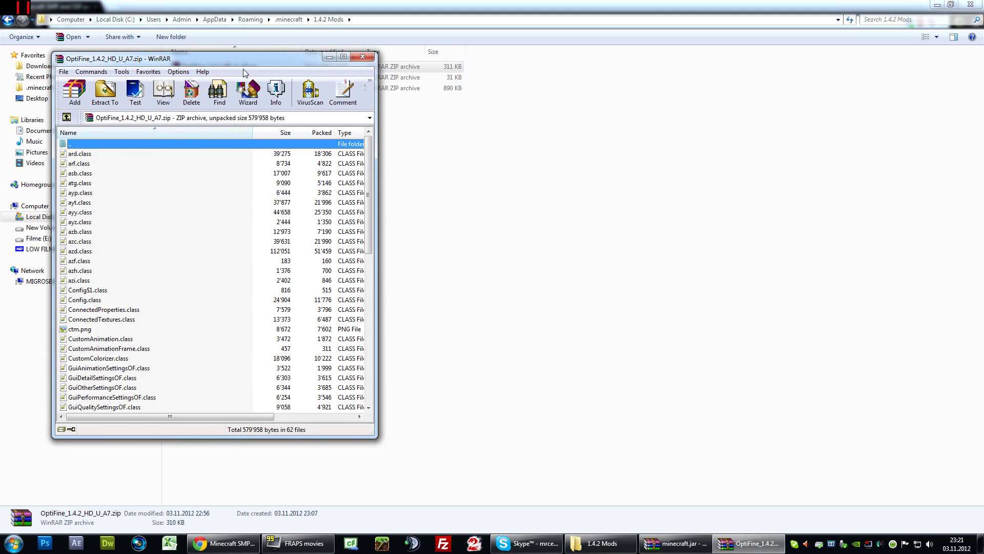
drag(247, 59, 318, 77)
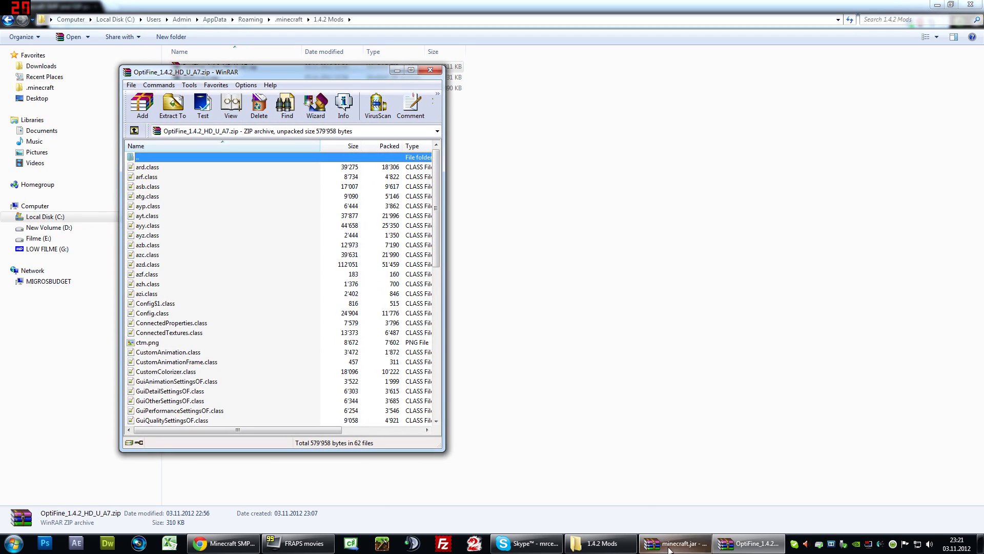
click(666, 543)
drag(560, 74, 559, 72)
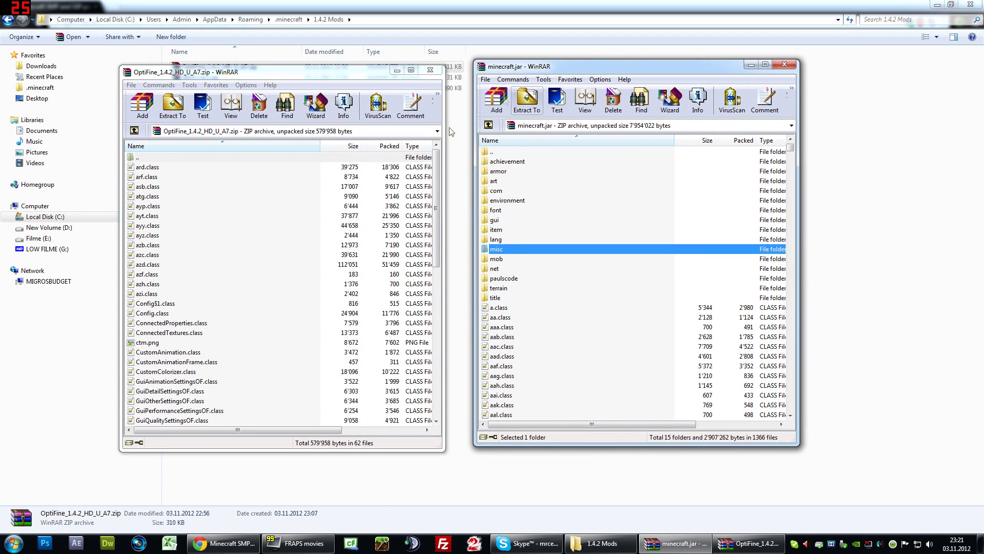
- Select all 62 OptiFine files and drag them into minecraft.jar
click(196, 207)
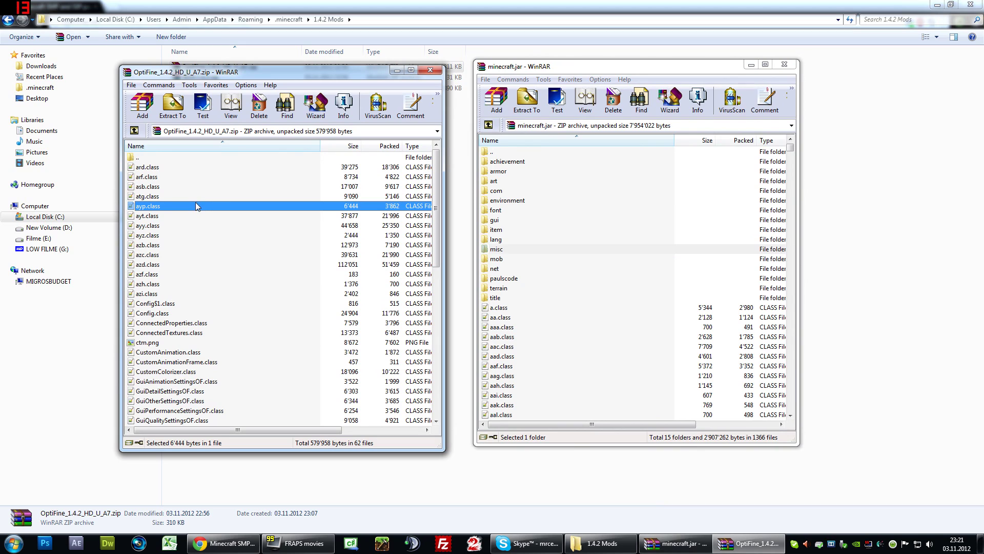
key(ctrl+a)
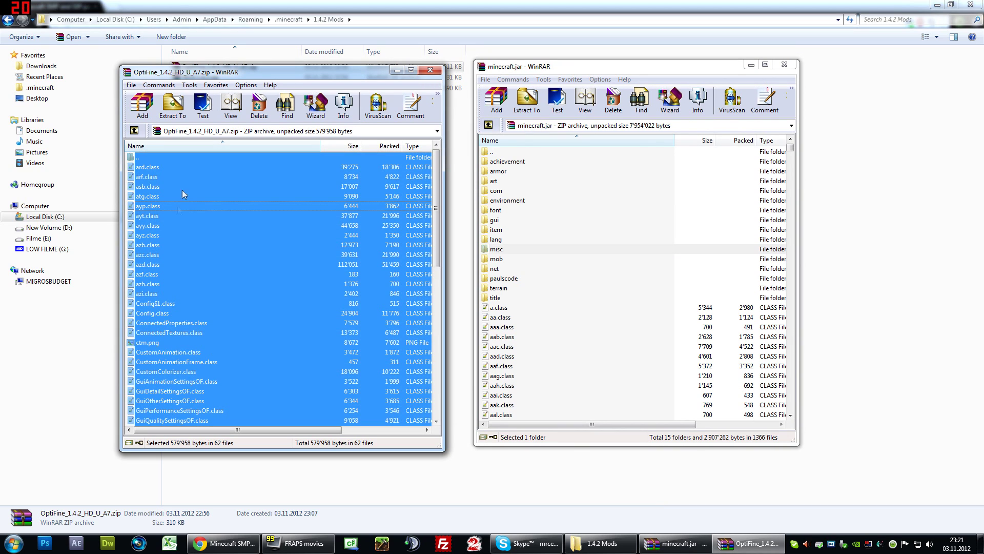
click(245, 186)
click(264, 167)
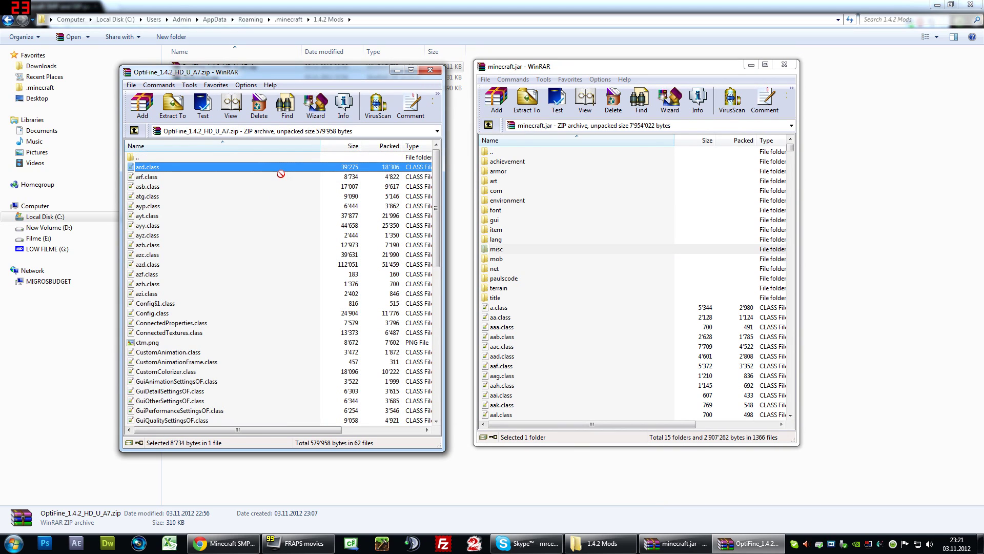
shift+click(200, 393)
click(226, 219)
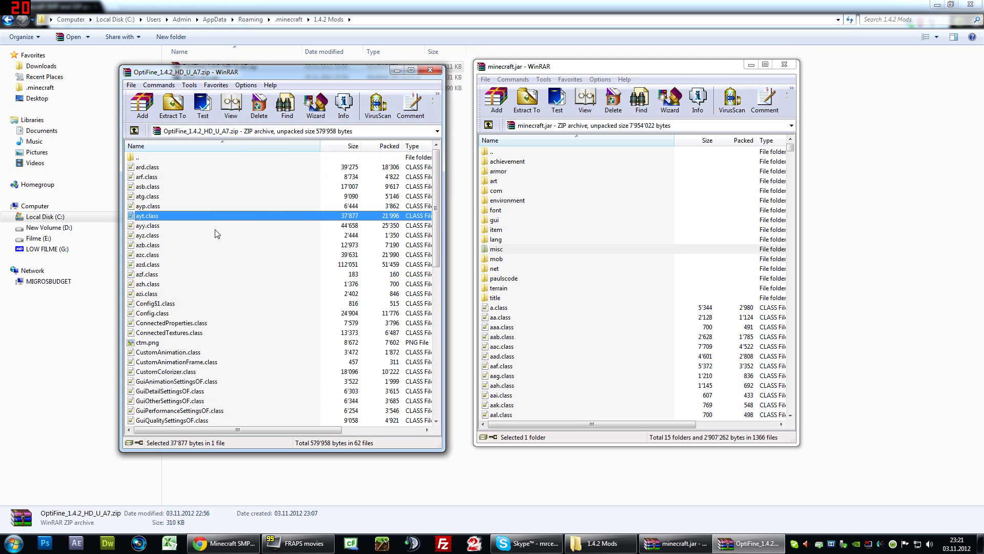
key(ctrl+a)
drag(149, 222, 584, 377)
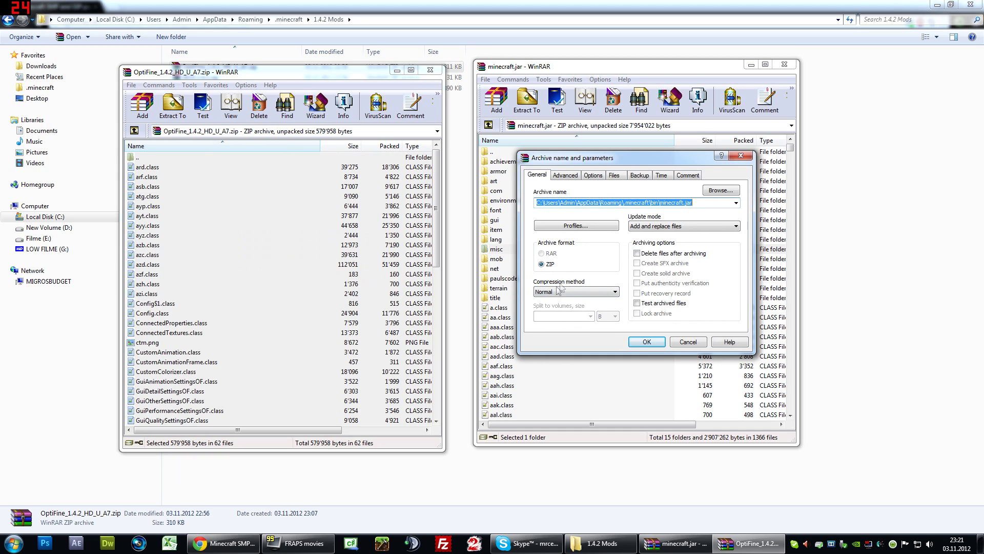
- Add the OptiFine files to minecraft.jar using the Store compression method
click(559, 290)
click(548, 301)
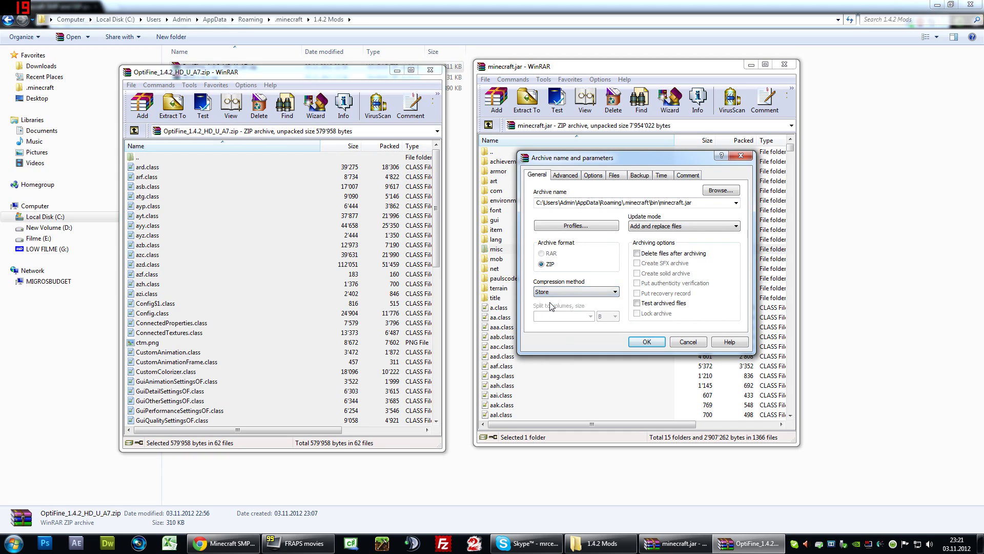
click(647, 342)
- Close both the OptiFine and minecraft.jar archive windows
drag(567, 70, 557, 80)
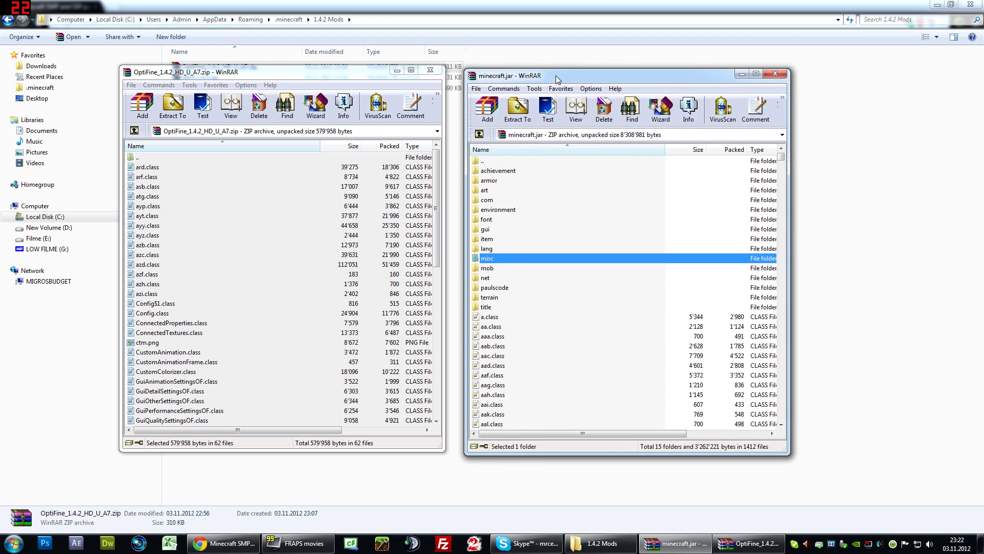
click(430, 70)
click(777, 75)
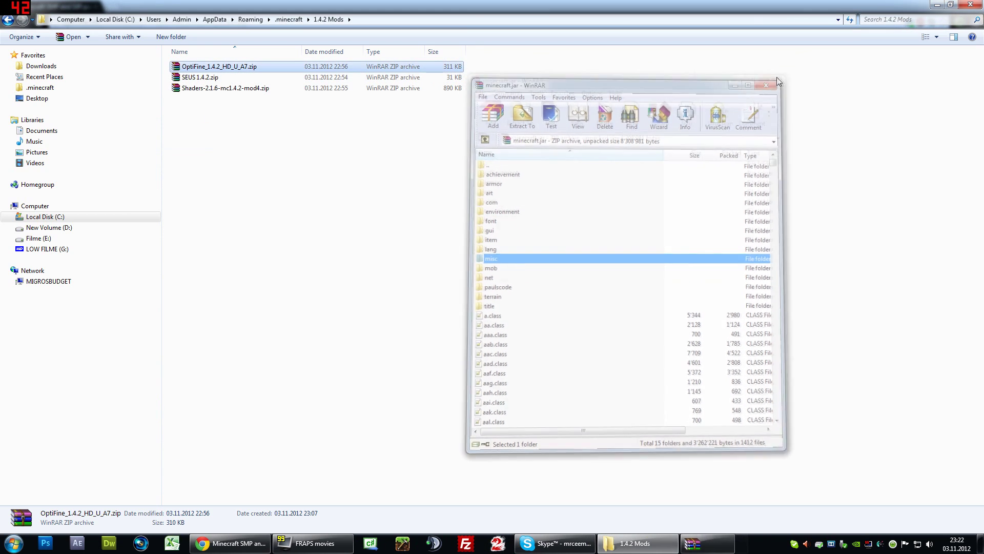
click(395, 131)
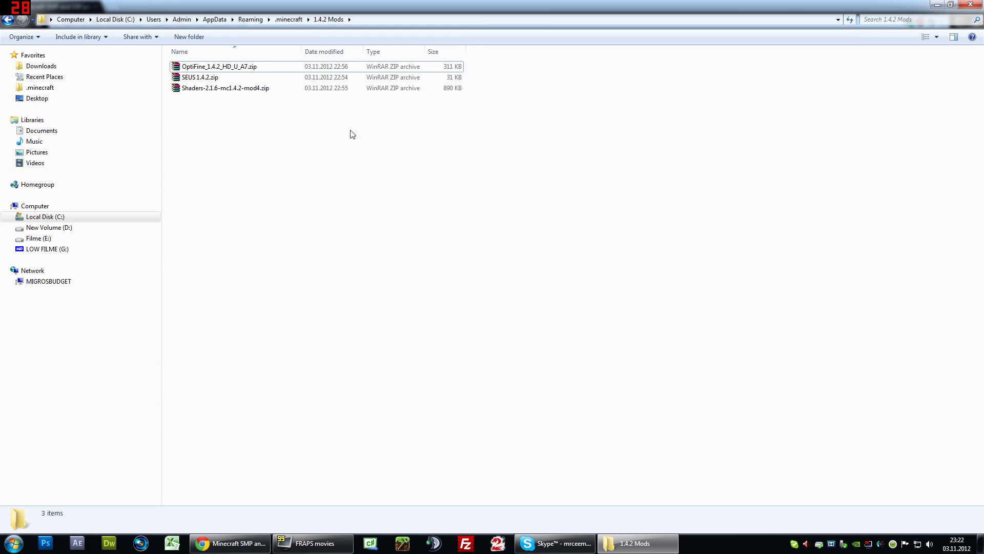
click(221, 91)
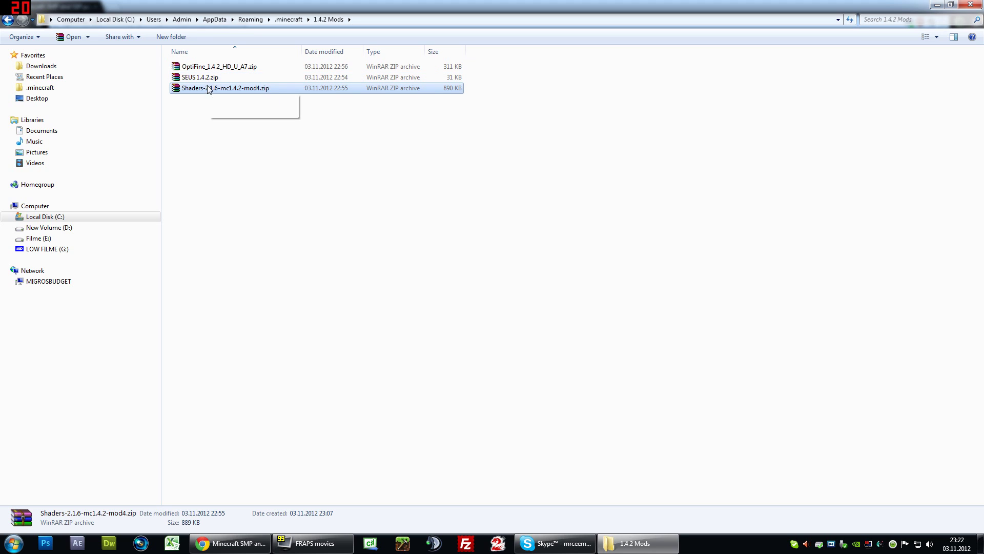
- Extract the mods folder, nitrous.jar and inst.exe from the Shaders zip's Shaders folder
double_click(215, 90)
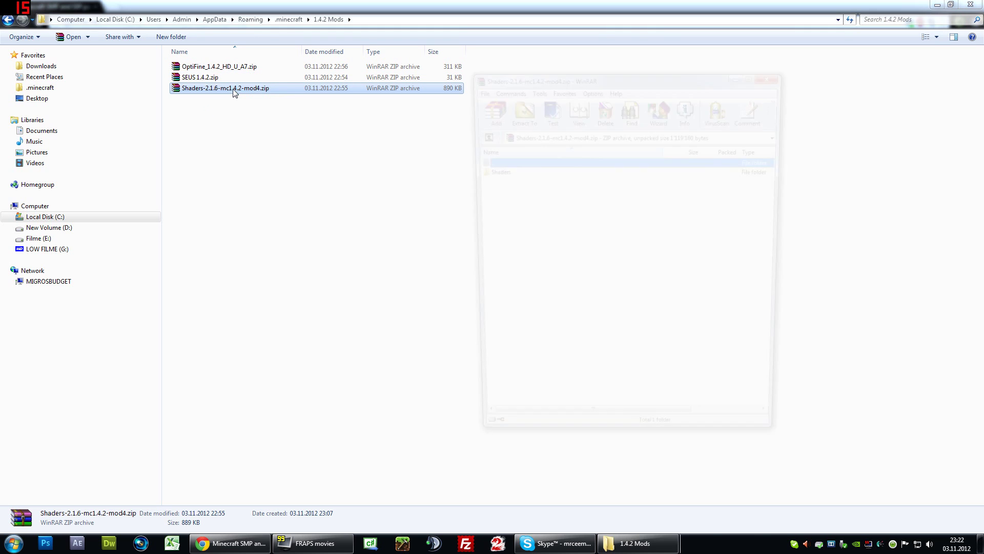
click(491, 175)
double_click(492, 176)
drag(518, 210, 306, 149)
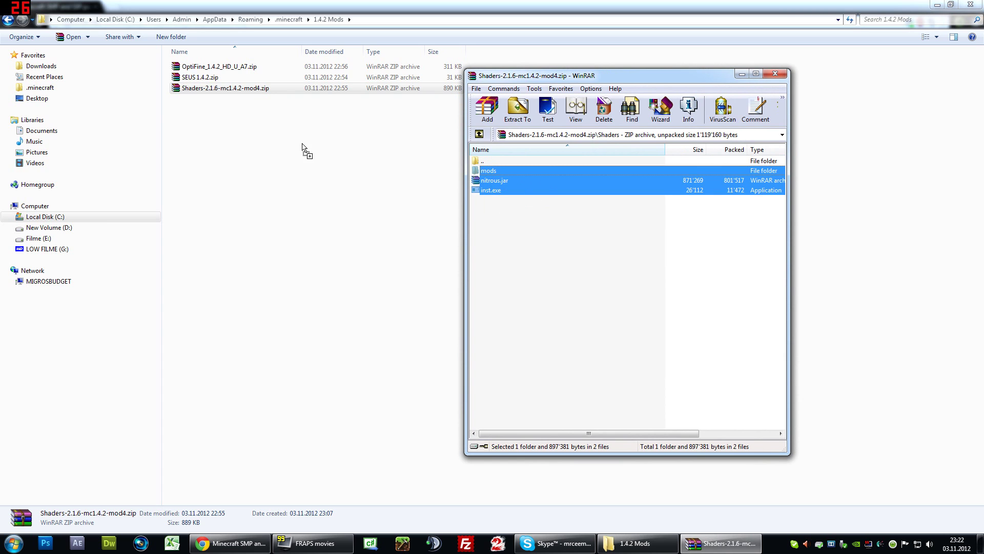
- Close the Shaders archive window and launch nitrous.jar from its context menu
right_click(726, 543)
click(705, 519)
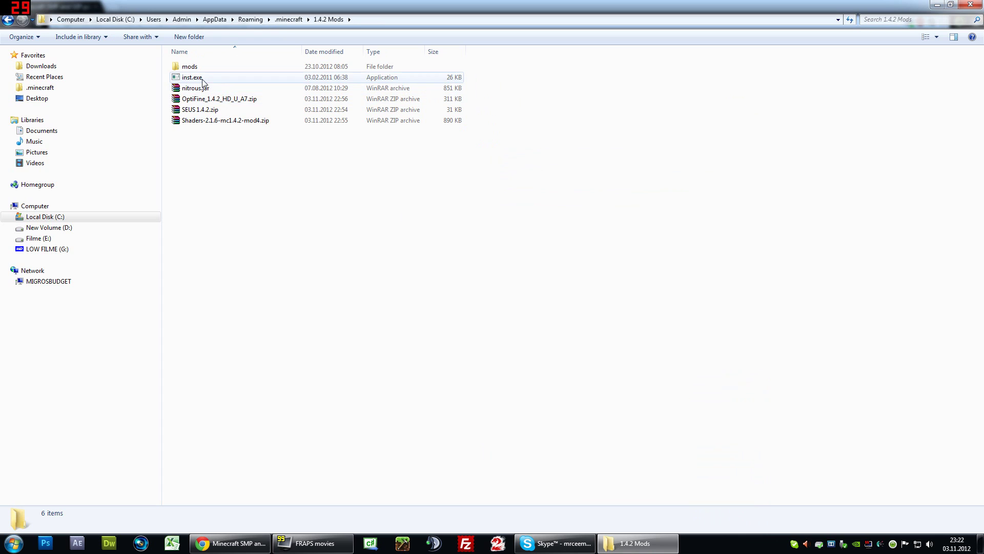
click(207, 77)
click(201, 89)
right_click(200, 89)
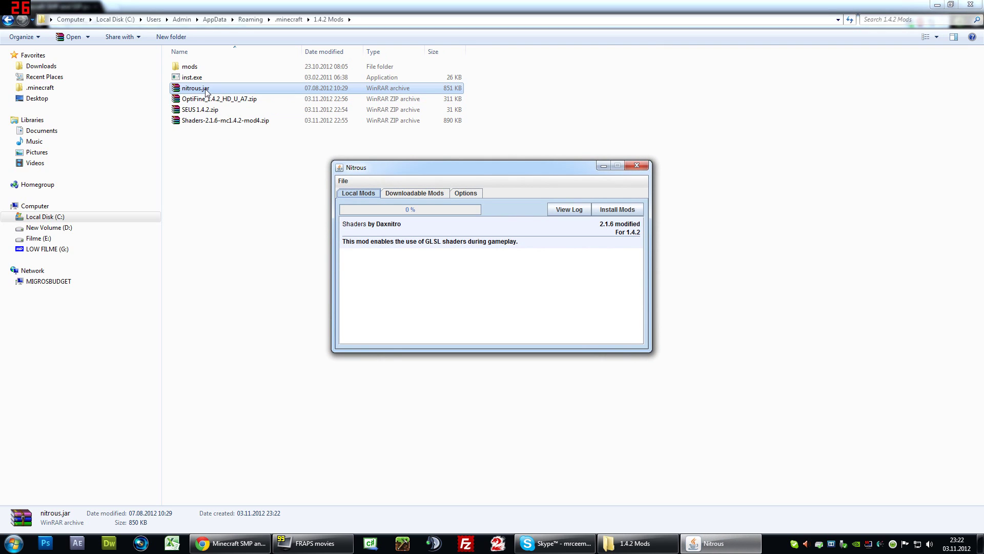
- Arrange the Nitrous window and review its mod-scanning activity log
drag(546, 169, 401, 177)
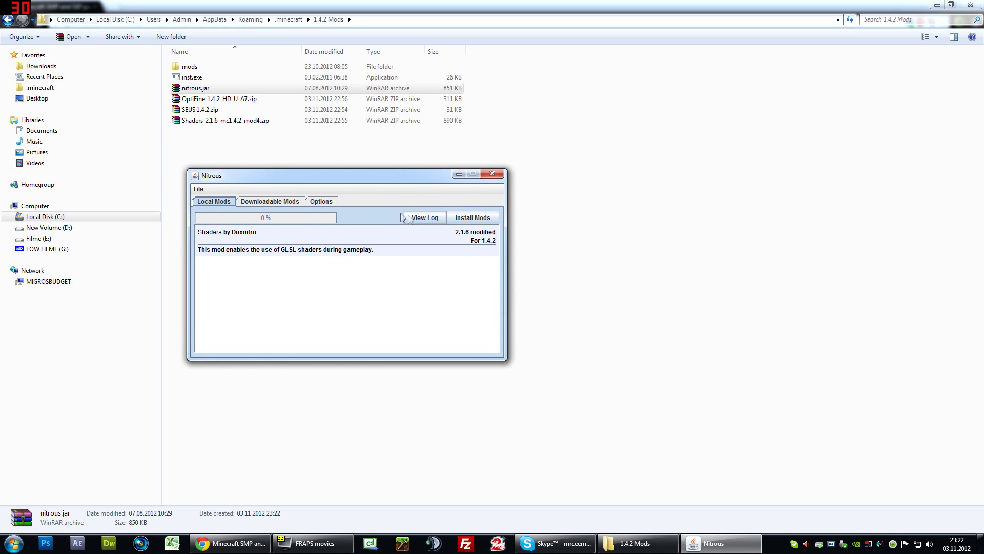
click(419, 221)
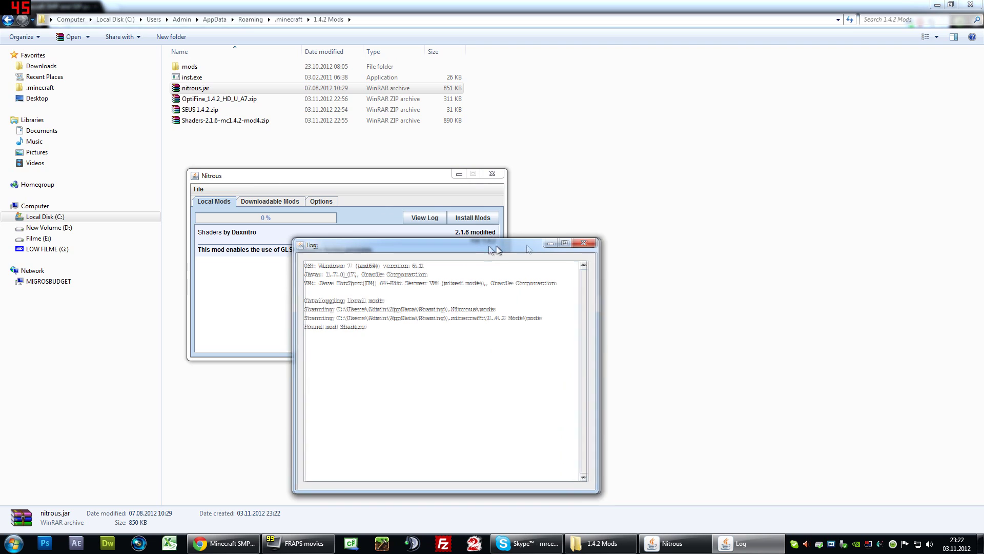
drag(491, 240, 724, 182)
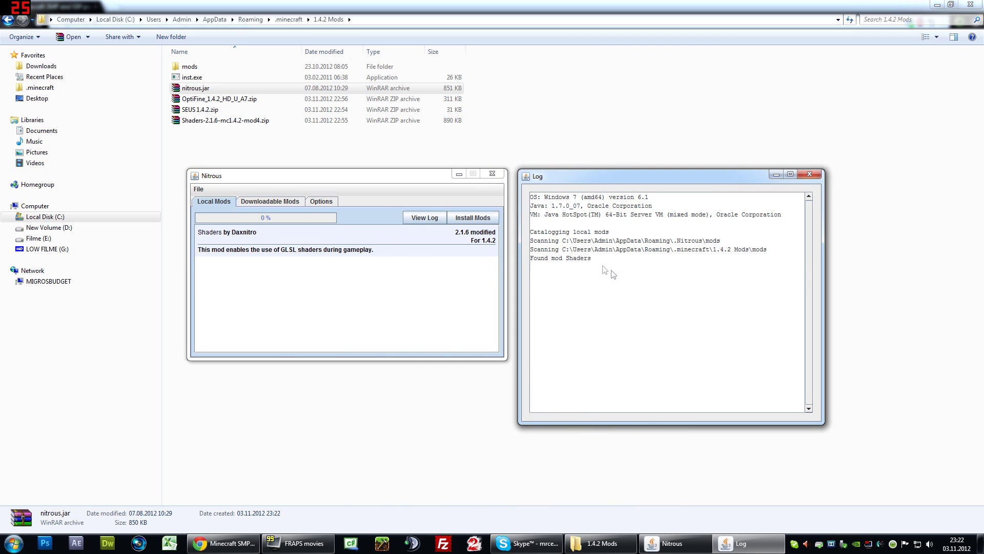
drag(615, 275, 546, 224)
click(634, 273)
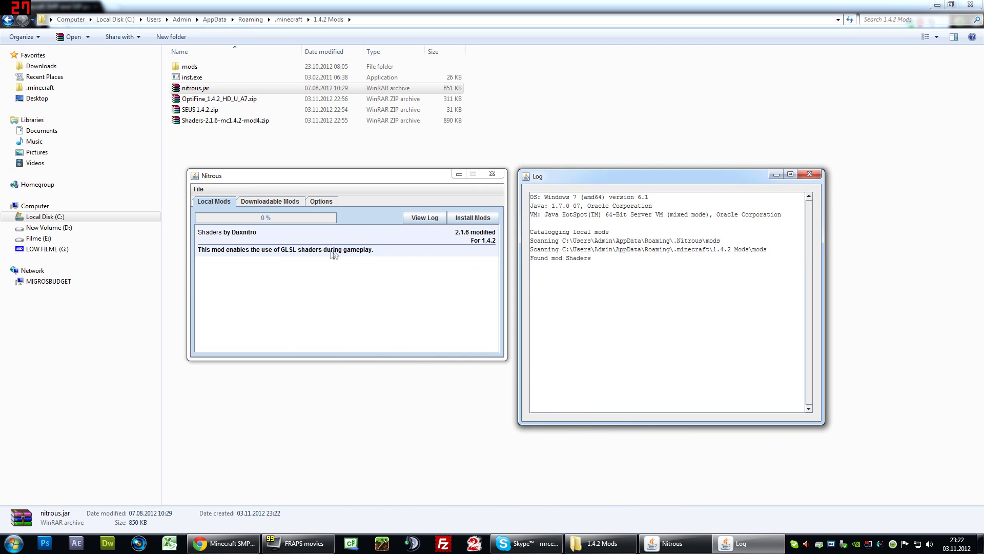
click(245, 239)
- Install the Shaders 2.1.6 mod, then close the log and Nitrous windows
click(477, 219)
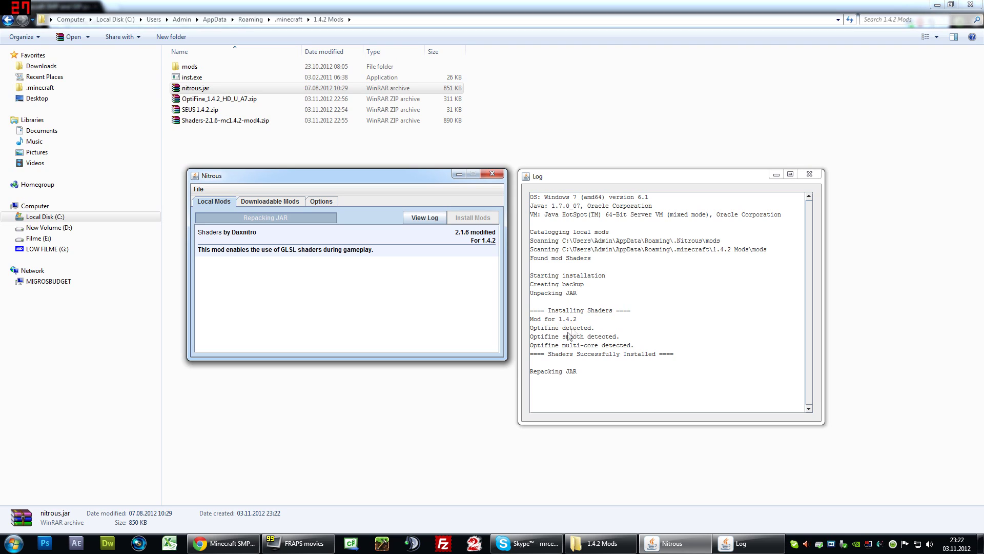
click(546, 385)
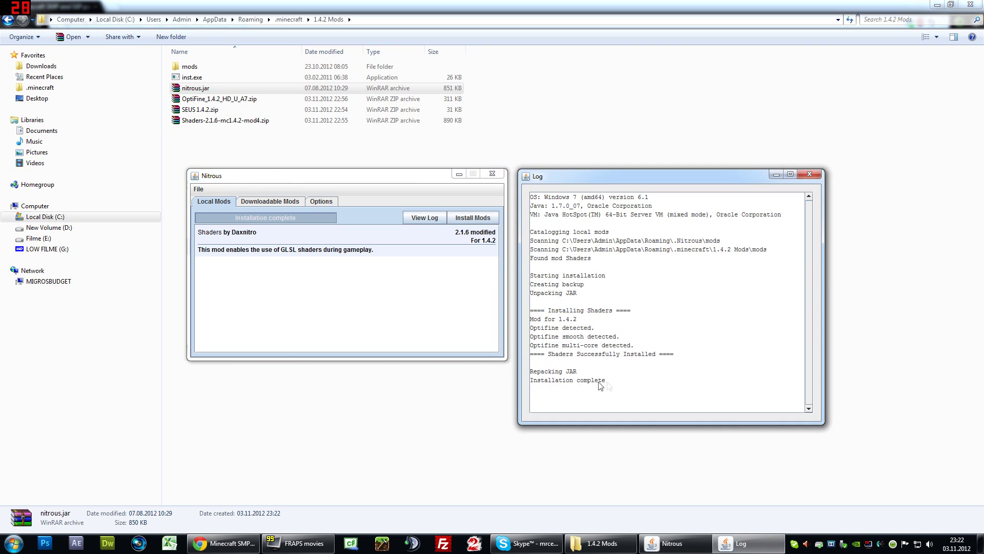
click(810, 175)
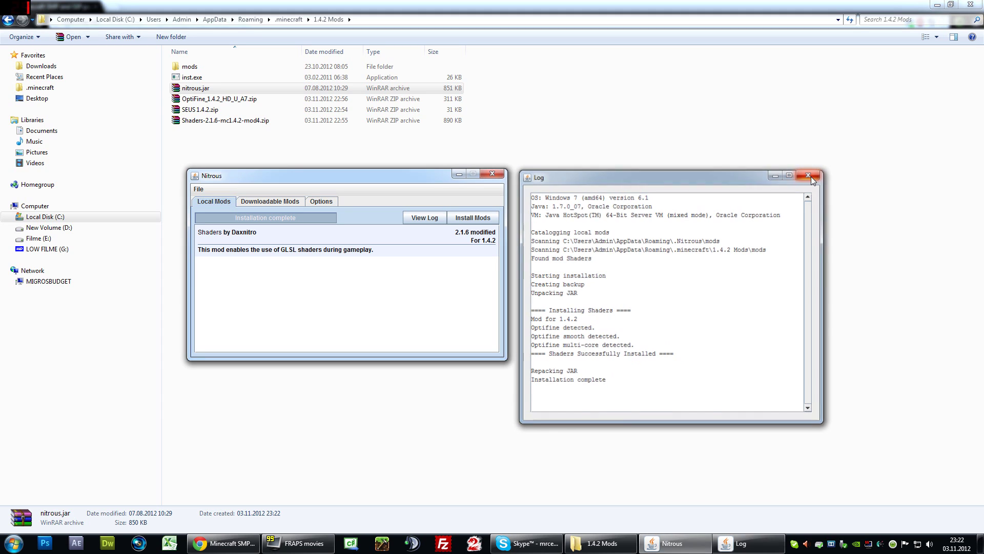
click(492, 174)
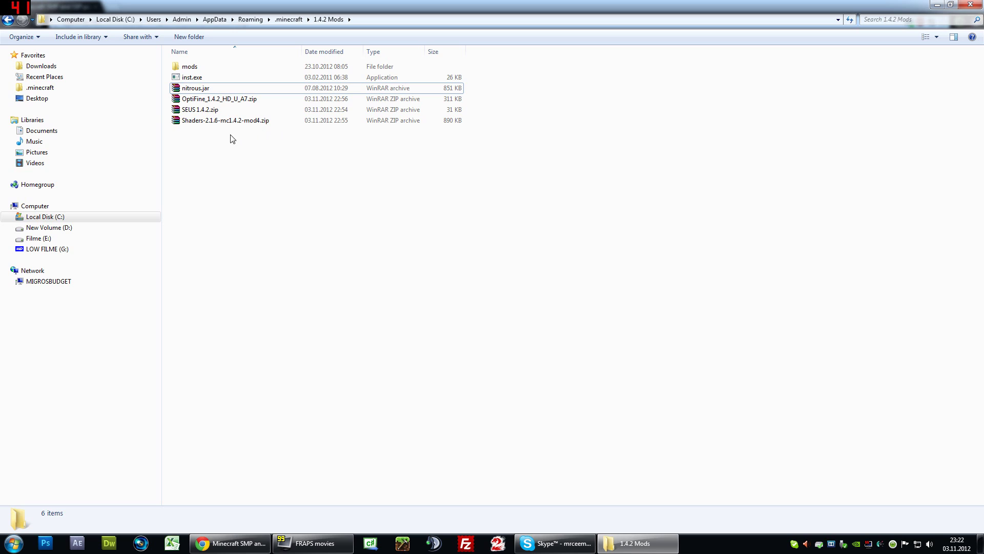
- Open SEUS 1.4.2.zip and bin\minecraft.jar as archives in WinRAR
click(201, 111)
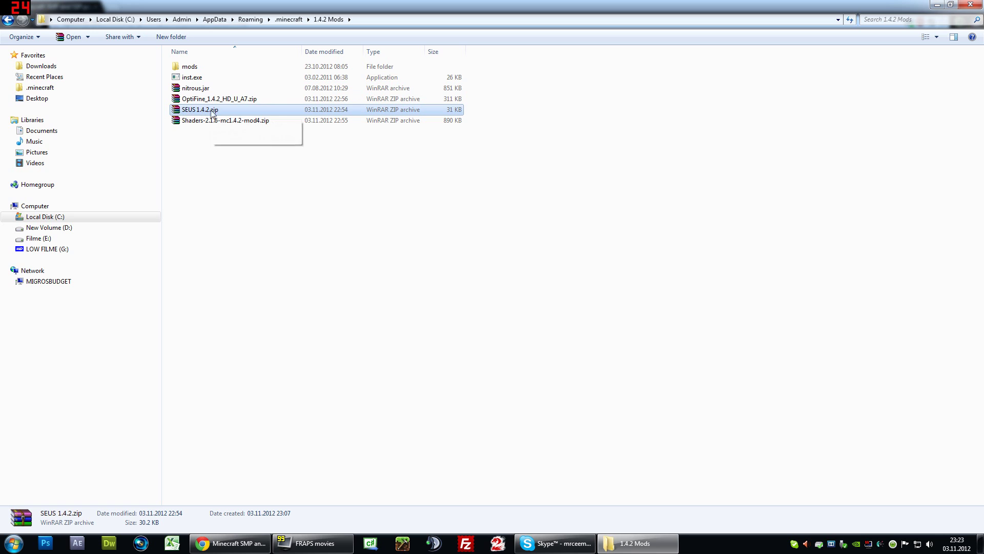
double_click(211, 112)
drag(564, 80, 249, 99)
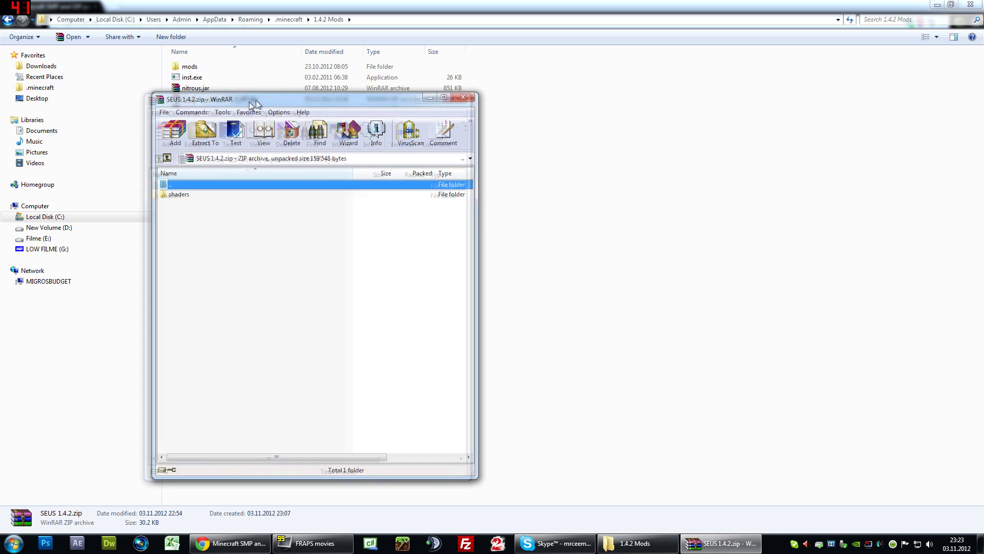
click(533, 136)
key(BackSpace)
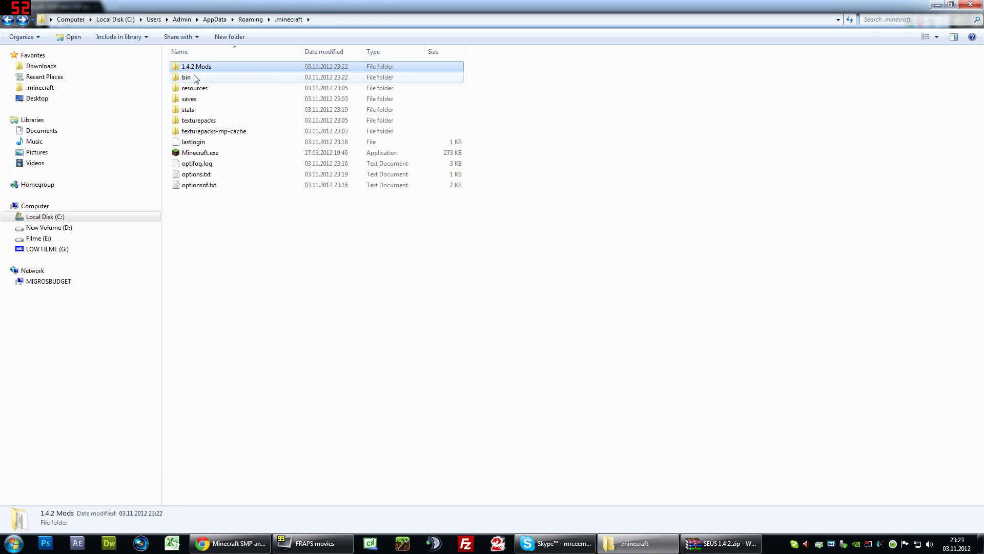
double_click(195, 78)
double_click(201, 121)
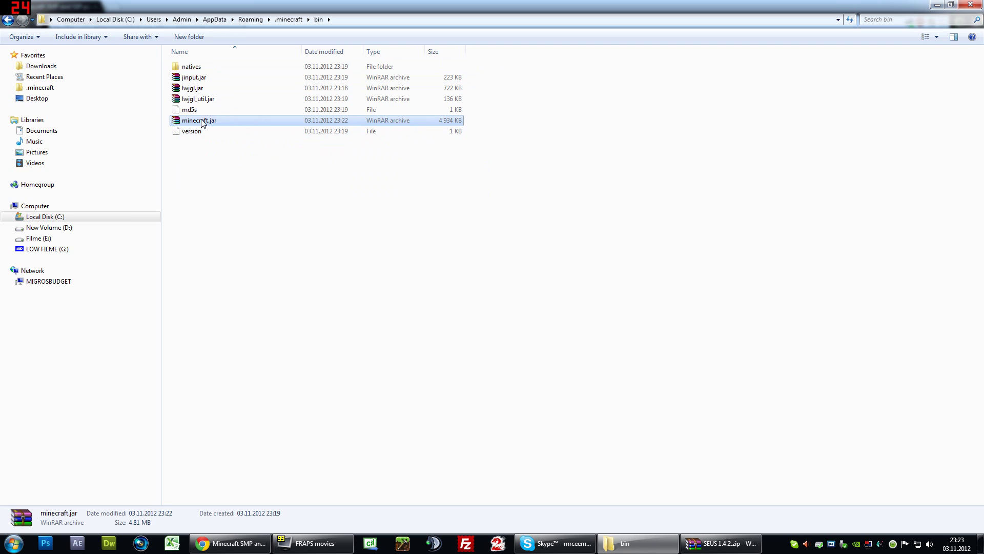
- Arrange the two archive windows side by side and open each one's shaders folder
click(677, 544)
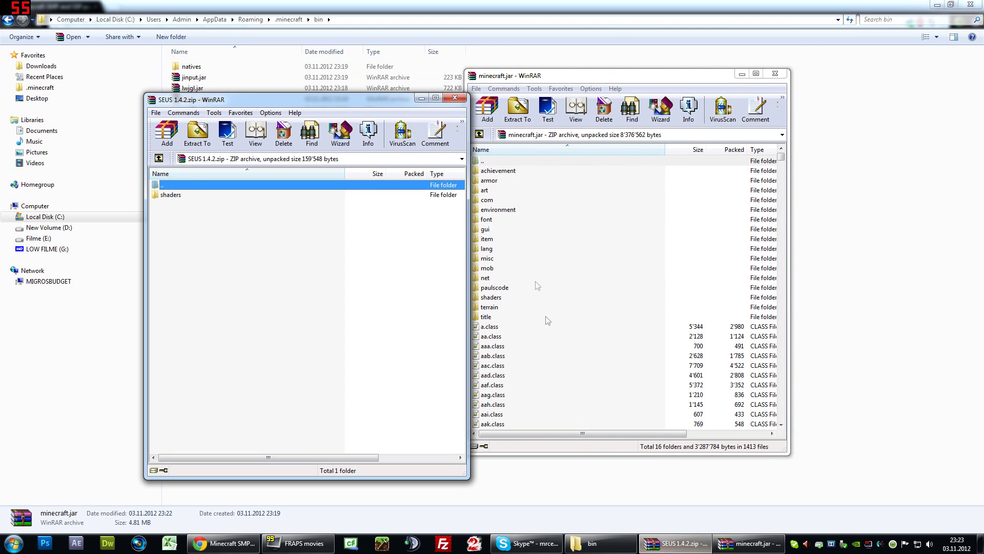
drag(386, 103, 328, 76)
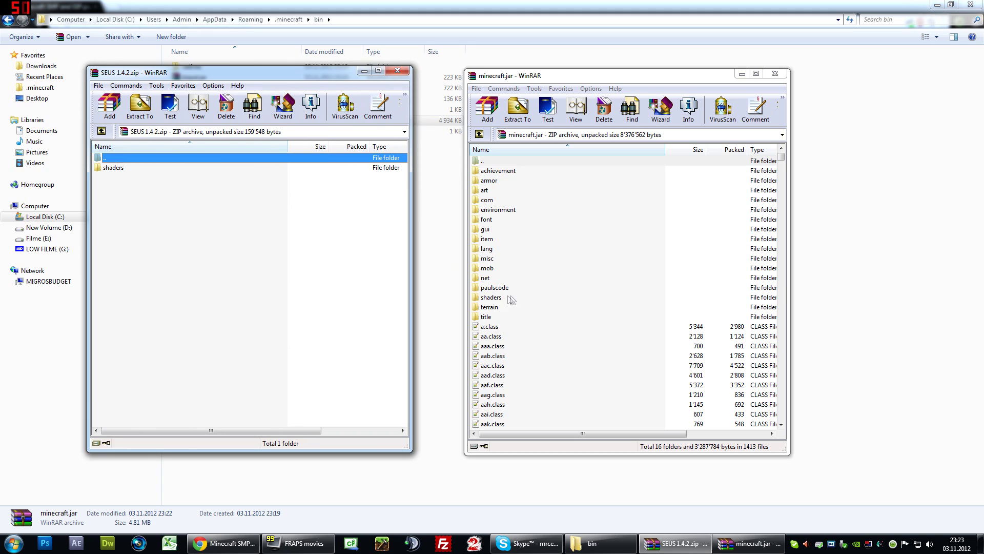
click(493, 298)
double_click(492, 298)
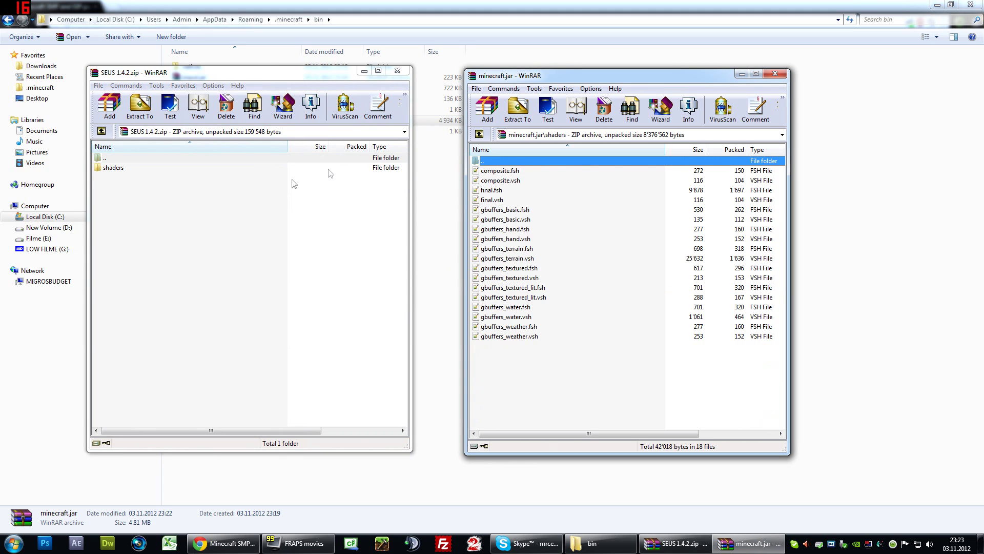
double_click(114, 168)
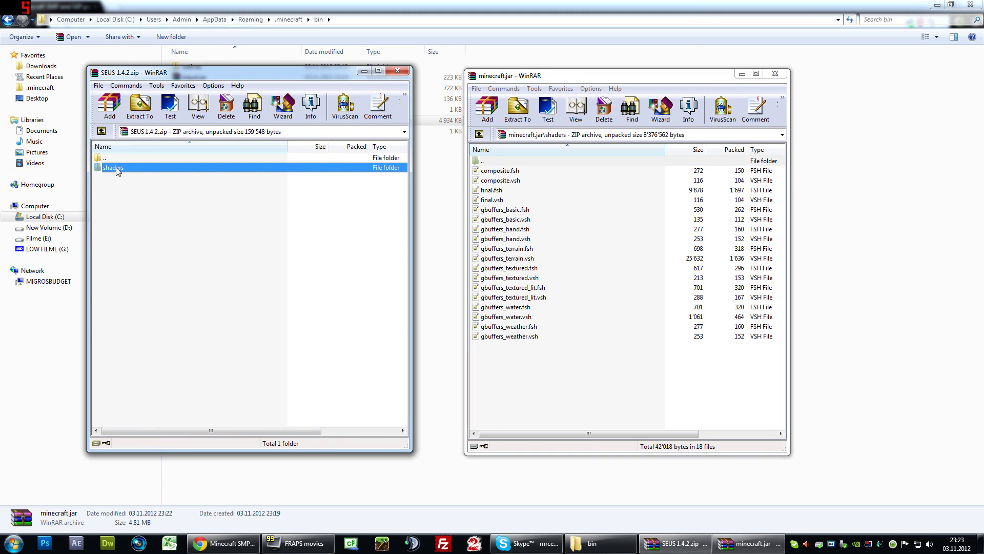
- Compare final.fsh and composite.fsh in both folders, then select all 18 SEUS shader files
key(f)
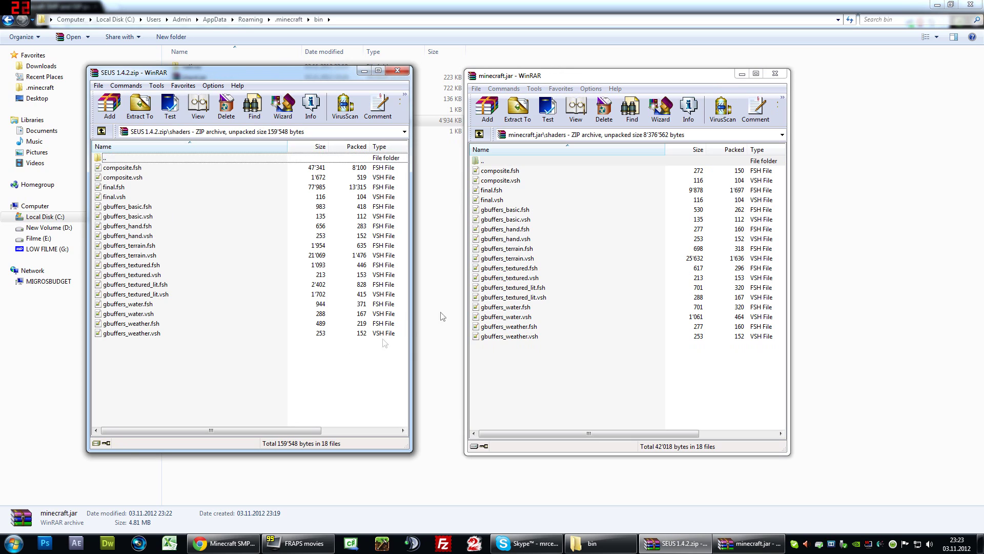
click(493, 192)
click(311, 186)
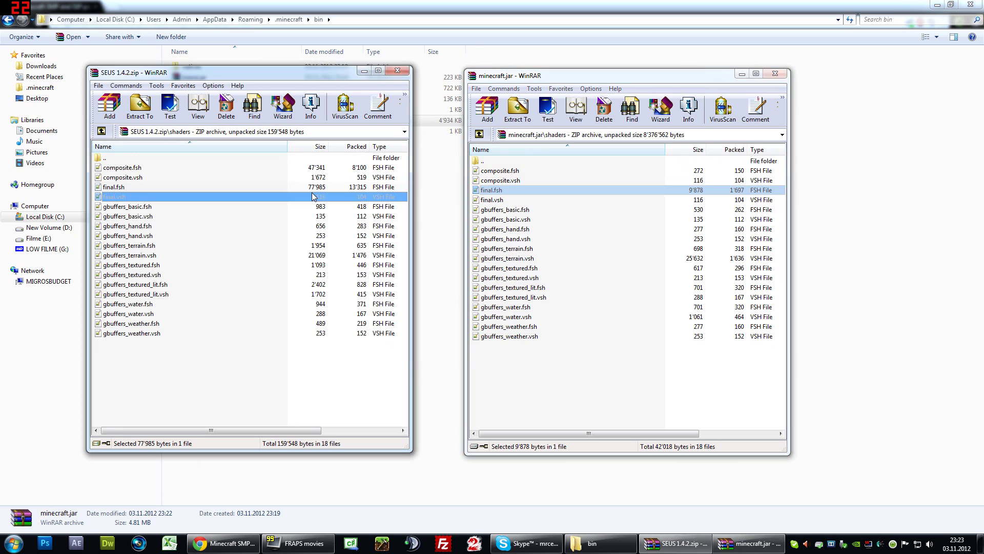
click(517, 173)
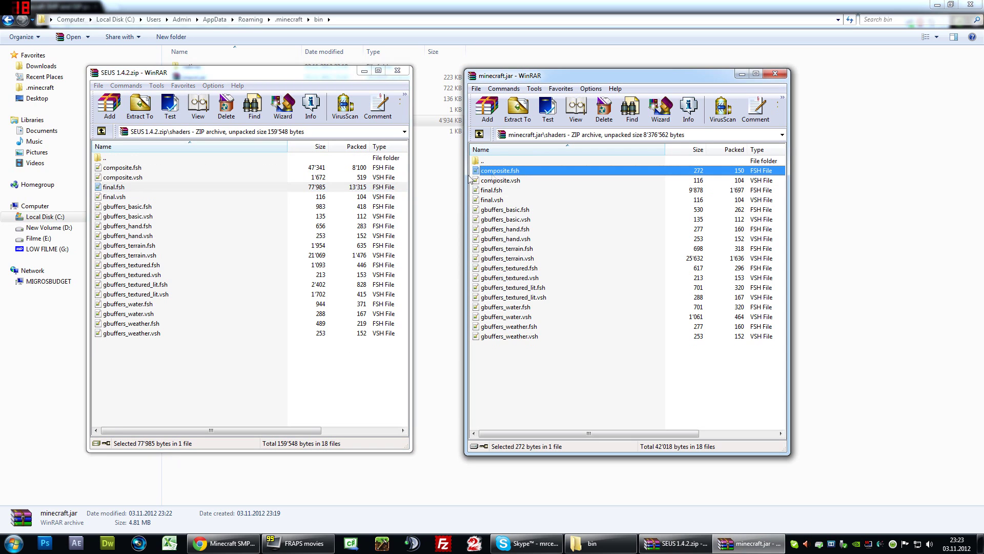
click(138, 169)
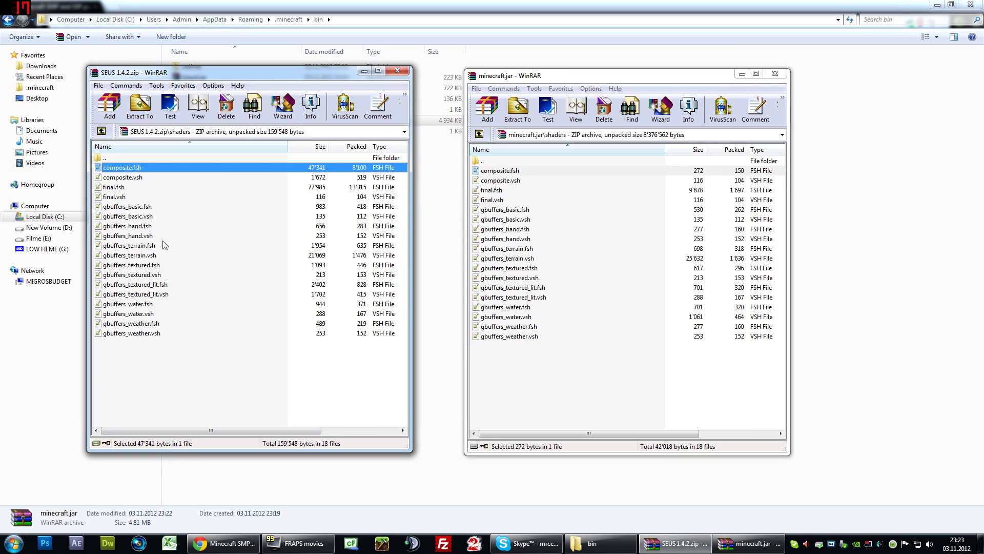
key(ctrl+a)
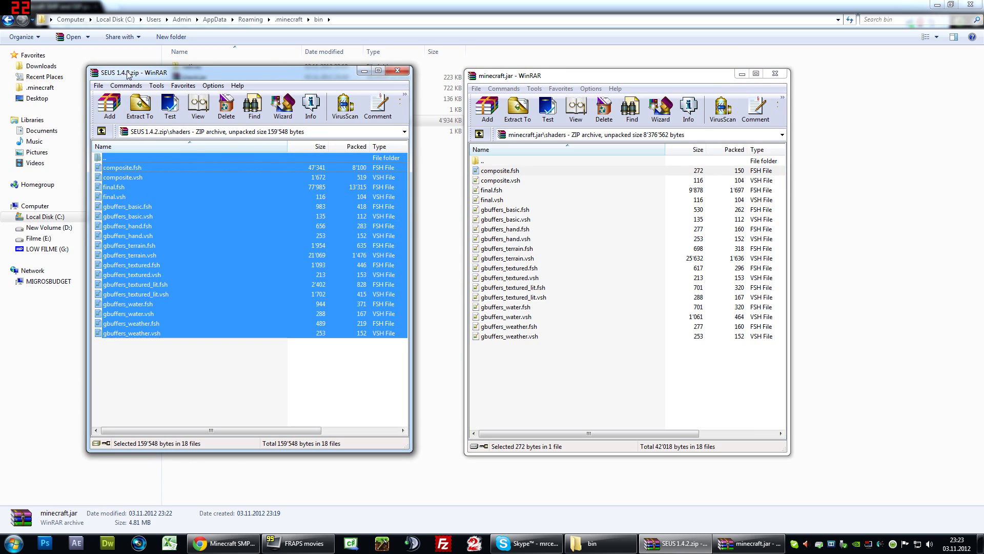
- Copy the 18 SEUS shader files into minecraft.jar's shaders folder with Store compression, then close both archives
drag(137, 236, 560, 358)
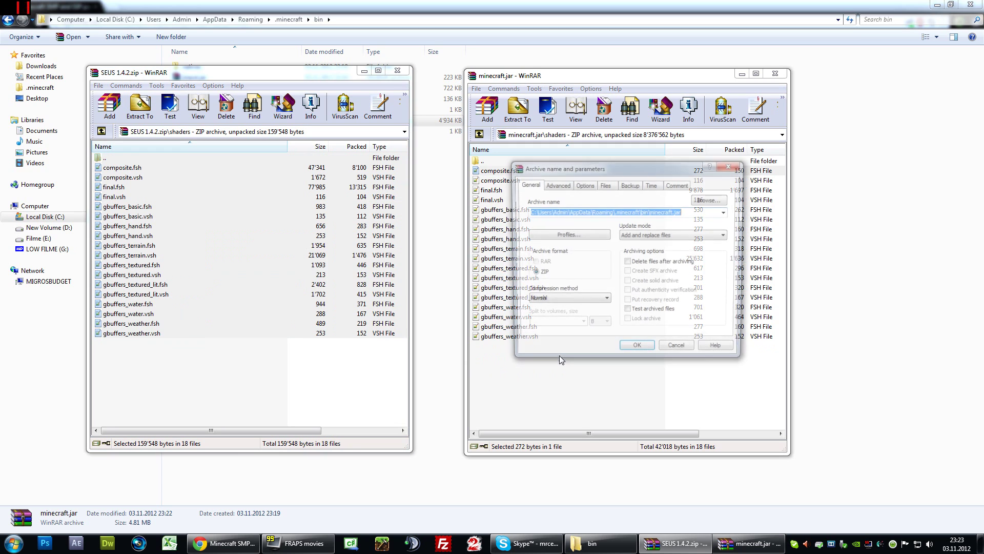
click(591, 301)
click(574, 310)
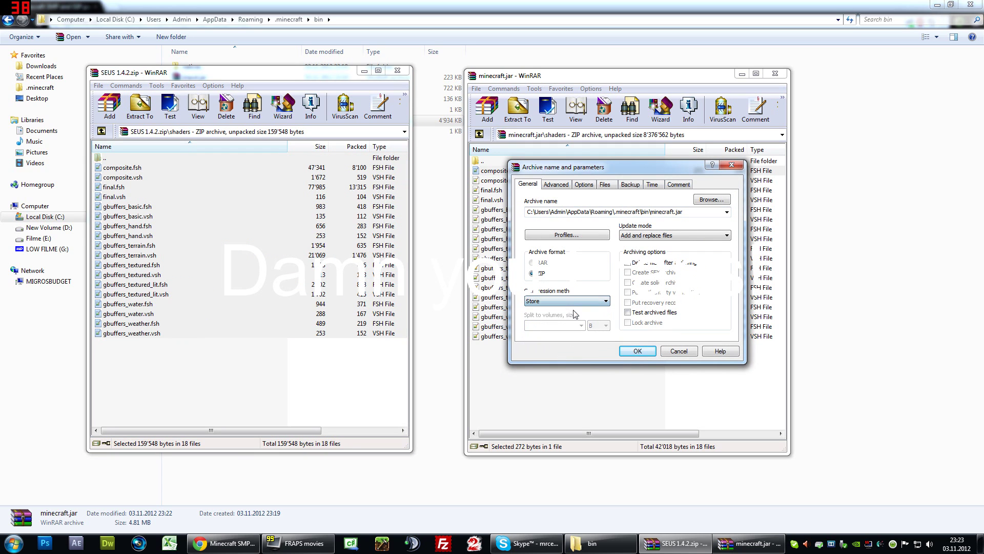
click(638, 350)
click(397, 70)
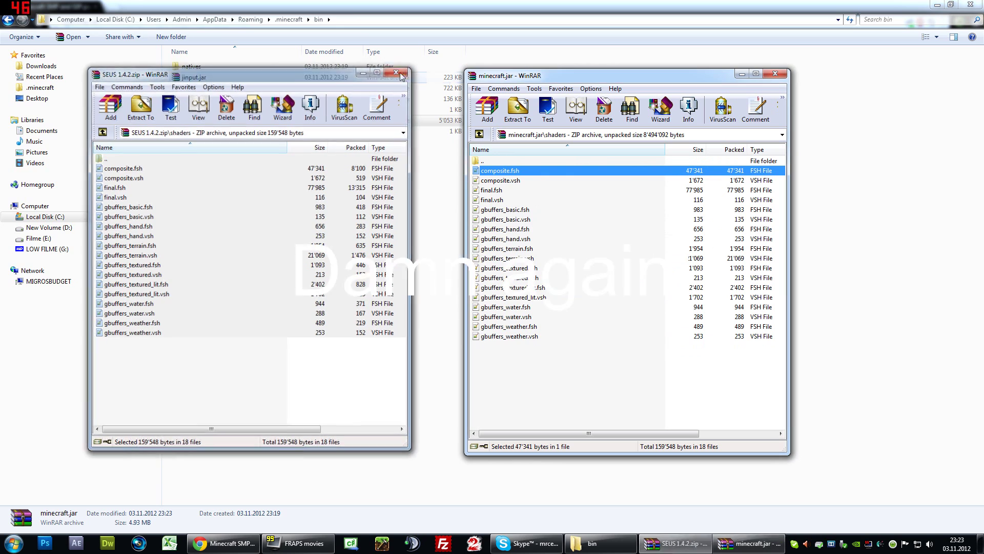
click(775, 74)
- Launch Minecraft.exe, log in, and create and load a new Survival world named New World
key(BackSpace)
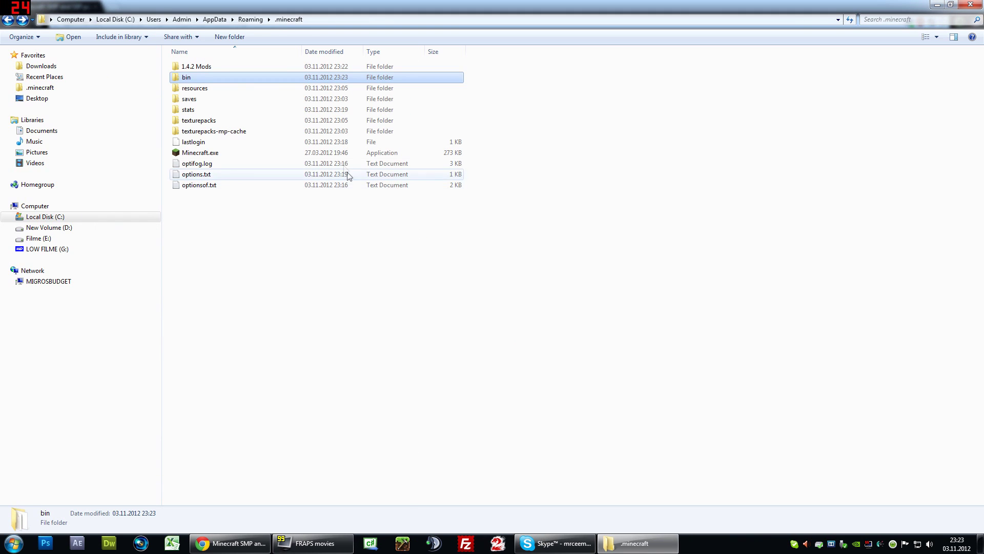
double_click(205, 153)
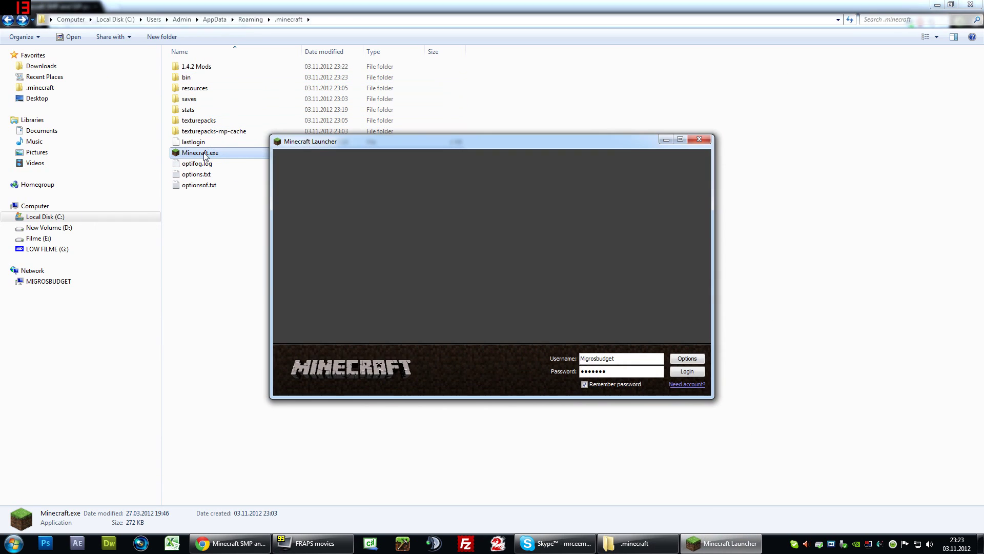
click(690, 373)
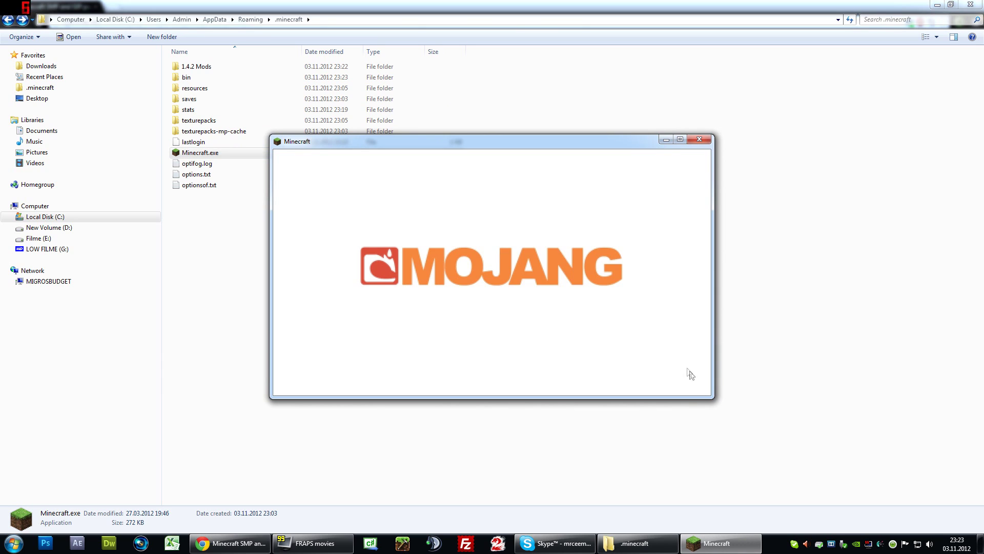
click(509, 263)
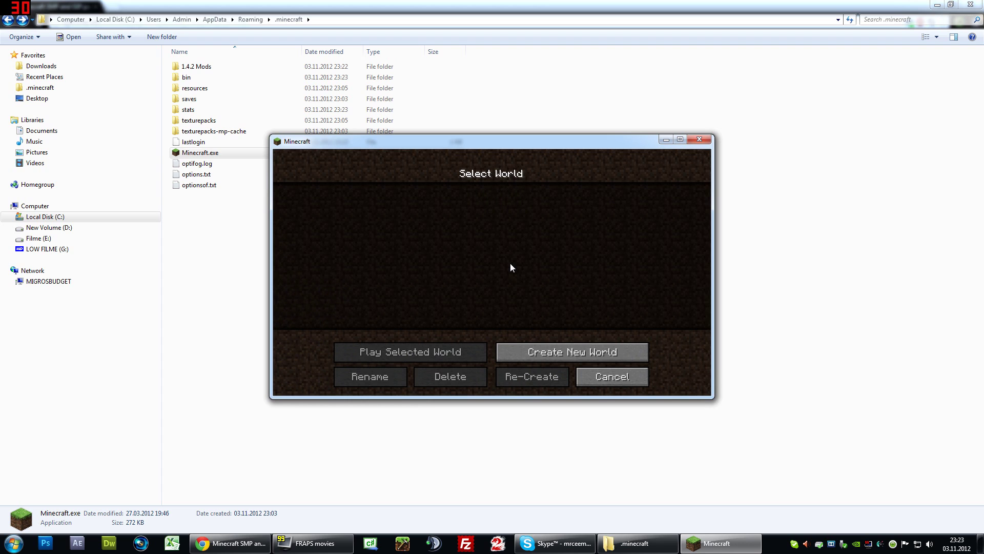
click(594, 348)
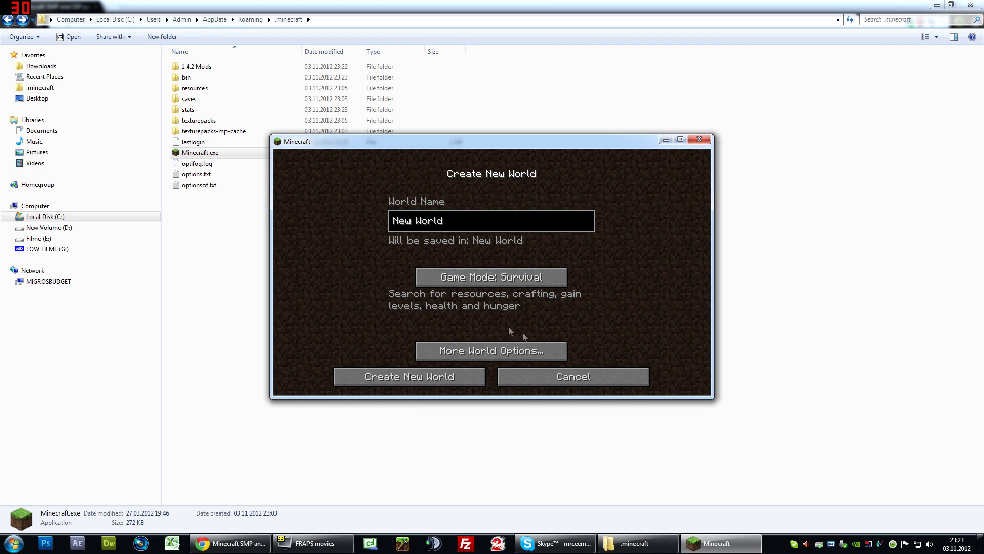
click(410, 376)
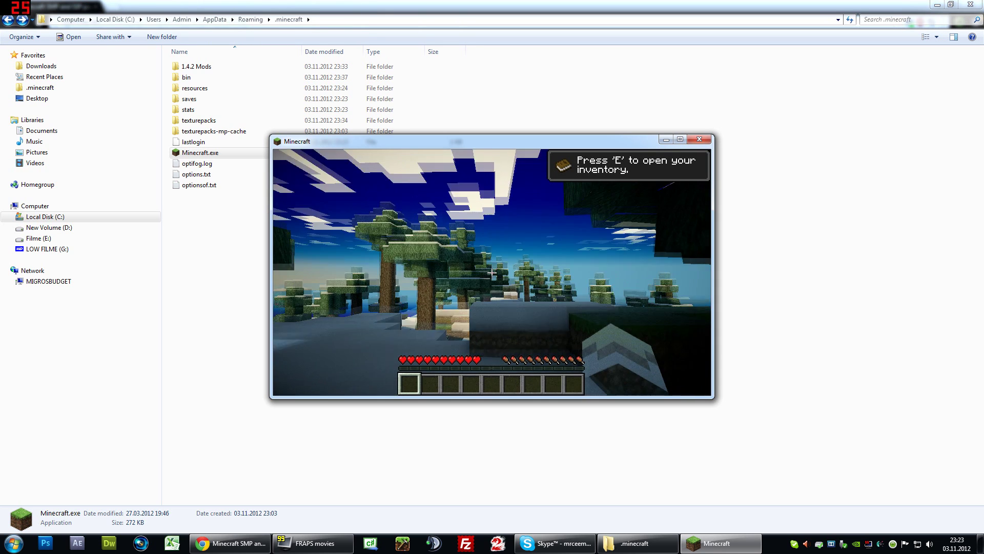
- Walk forward under the spruce trees to show the SEUS sun rays and soft shadows
key(w)
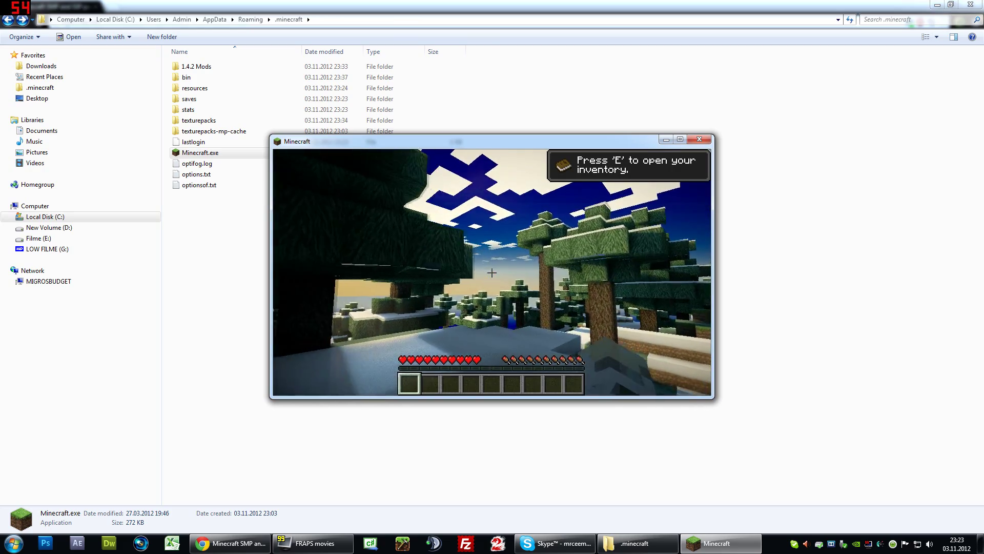